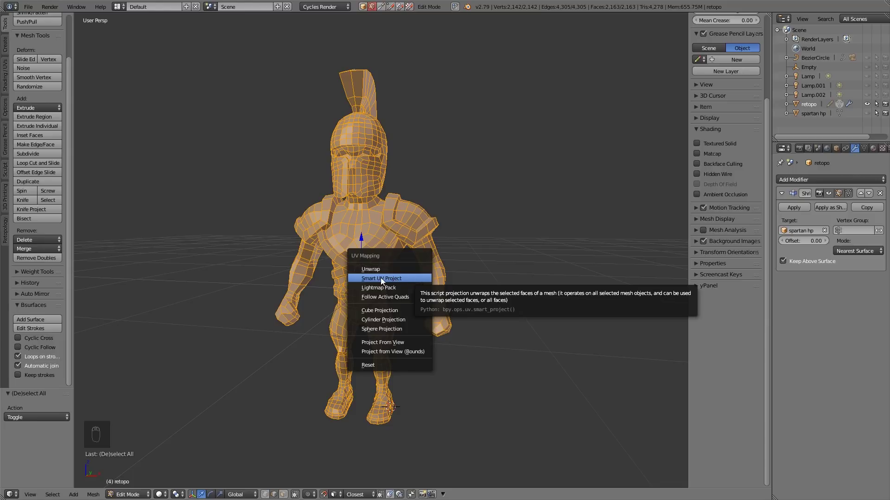
Step: Examine the retopo mesh's edge flow over the torso, arms, helmet and crest for places to split the UVs
key(Escape)
mouse_move(388, 270)
middle_down()
mouse_move(401, 264)
mouse_move(395, 272)
middle_up()
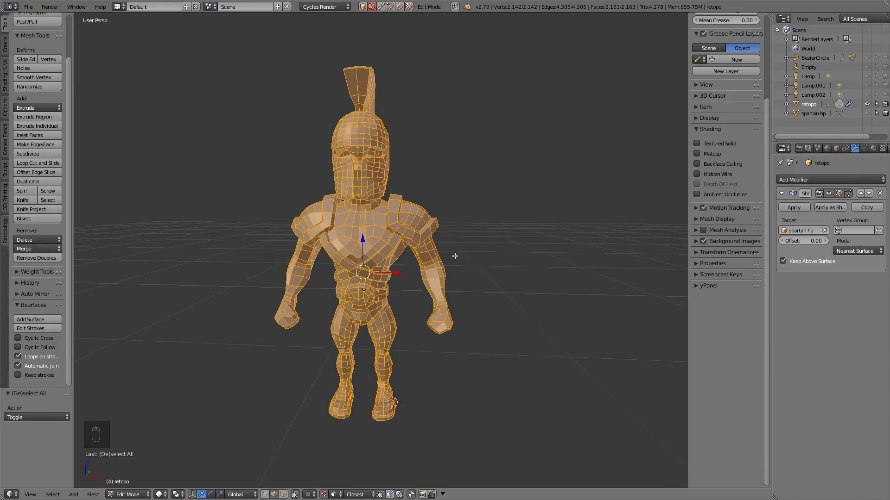
middle_drag(440, 265, 411, 243)
scroll(330, 215, up, 4)
middle_drag(331, 214, 331, 203)
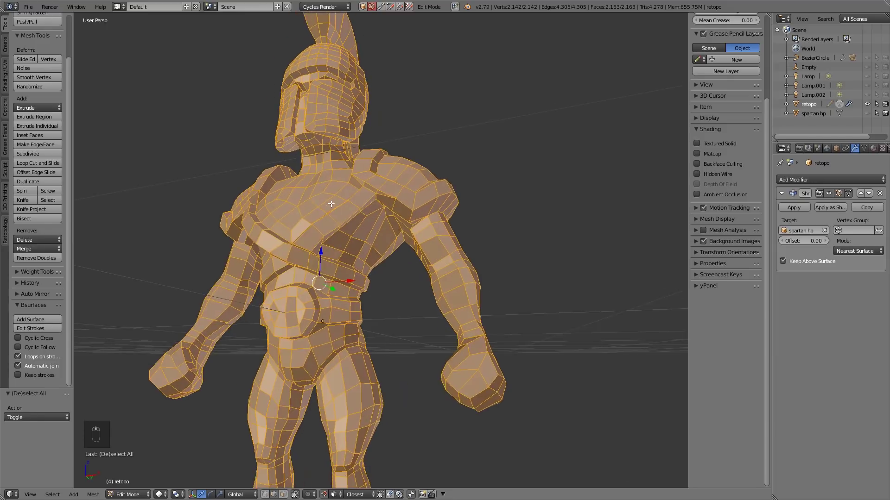
scroll(332, 203, down, 4)
middle_drag(334, 251, 402, 177)
scroll(359, 232, up, 4)
middle_drag(276, 184, 274, 143)
scroll(409, 310, up, 2)
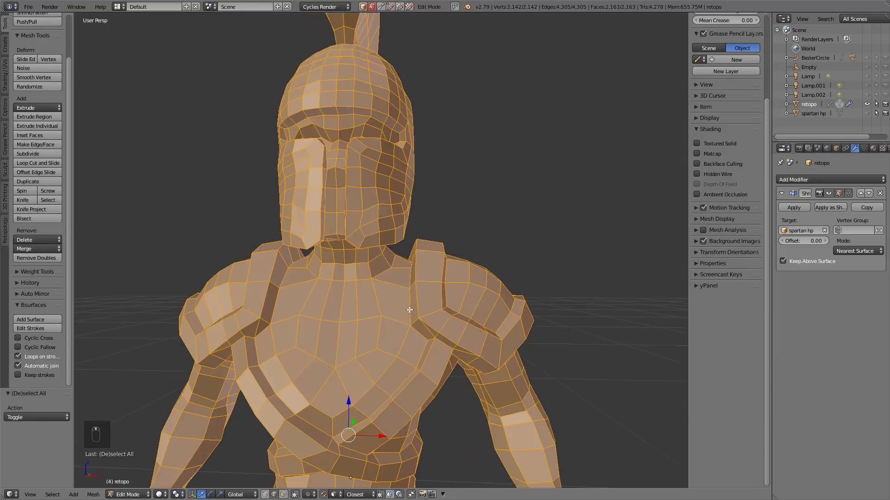
middle_drag(485, 373, 477, 365)
middle_drag(469, 403, 266, 287)
shift+middle_drag(308, 385, 430, 278)
scroll(382, 288, down, 1)
scroll(447, 274, down, 1)
shift+middle_drag(382, 199, 397, 482)
middle_drag(426, 250, 375, 246)
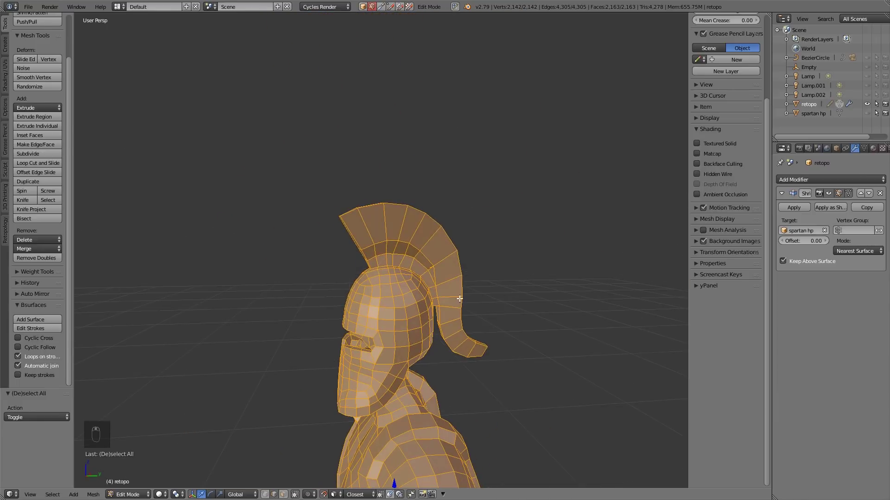
Step: Mark the edge loop where the crest meets the helmet as a UV seam
scroll(459, 298, up, 4)
middle_drag(417, 315, 368, 323)
scroll(368, 324, up, 2)
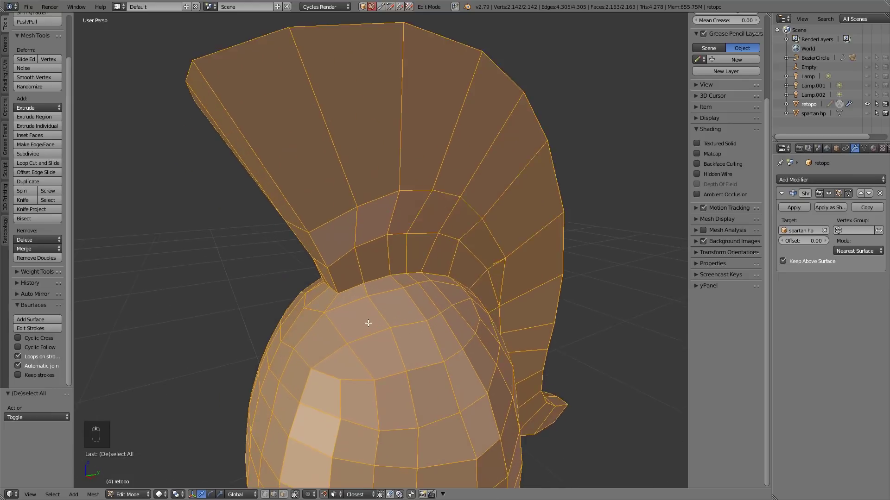
alt+right_click(320, 295)
key(KP_Decimal)
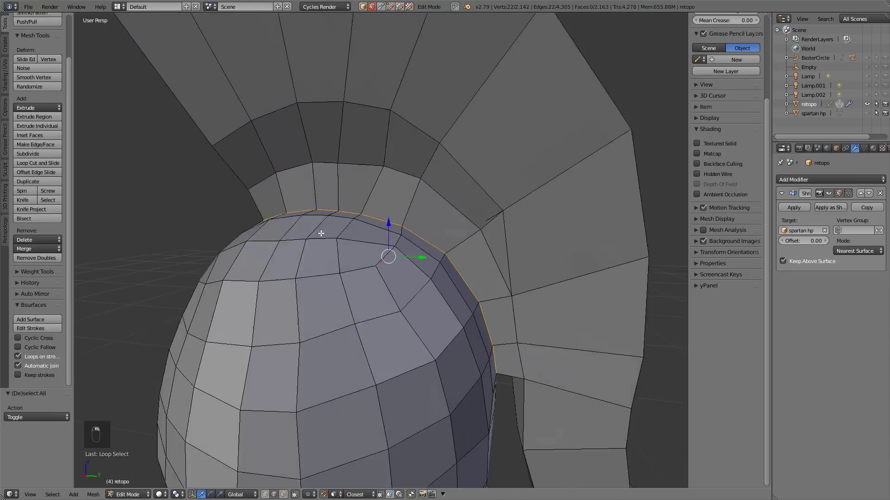
middle_drag(321, 233, 369, 293)
key(ctrl+e)
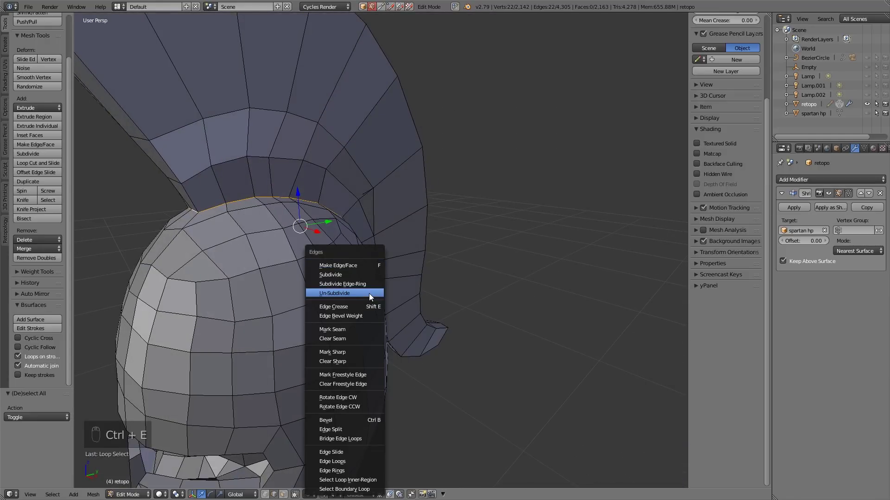
click(360, 329)
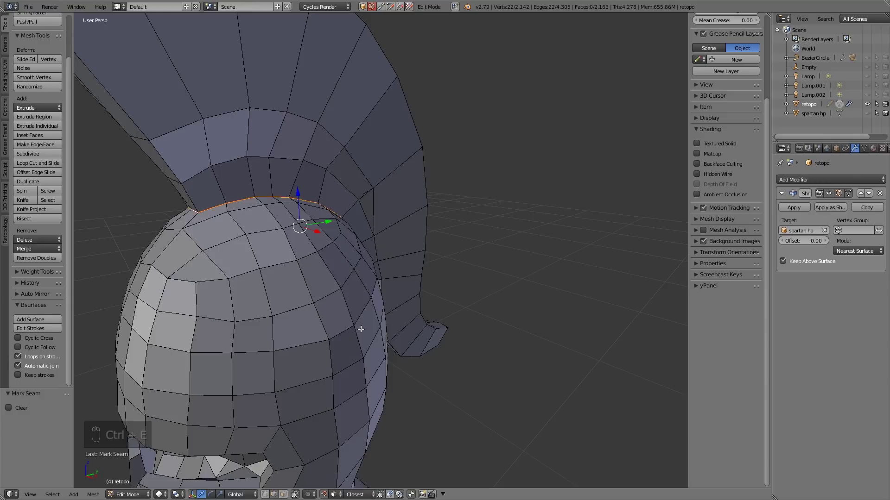
middle_drag(382, 334, 462, 339)
middle_drag(366, 312, 319, 285)
alt+shift+right_click(306, 278)
middle_drag(402, 332, 386, 285)
alt+shift+click(375, 278)
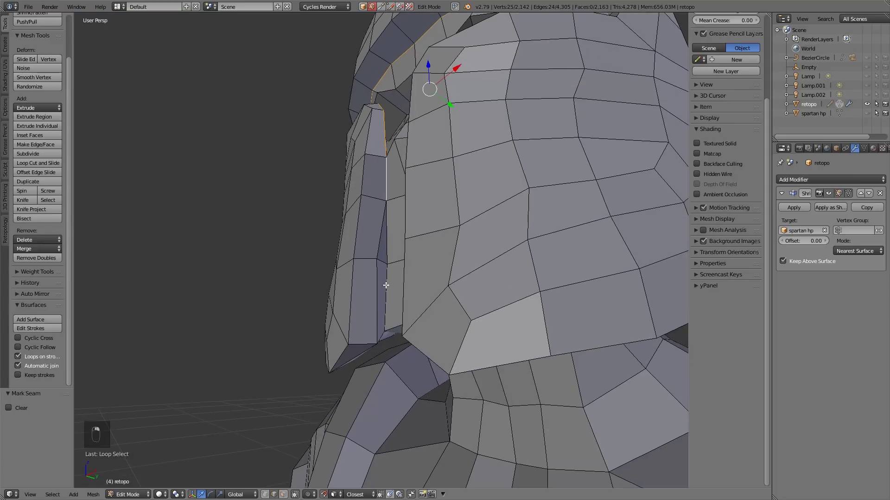
middle_drag(379, 249, 414, 111)
alt+shift+click(414, 111)
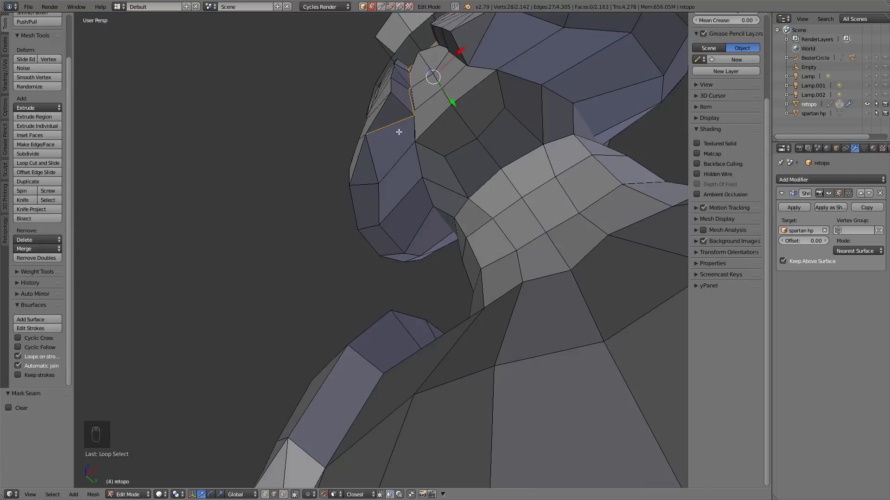
click(867, 113)
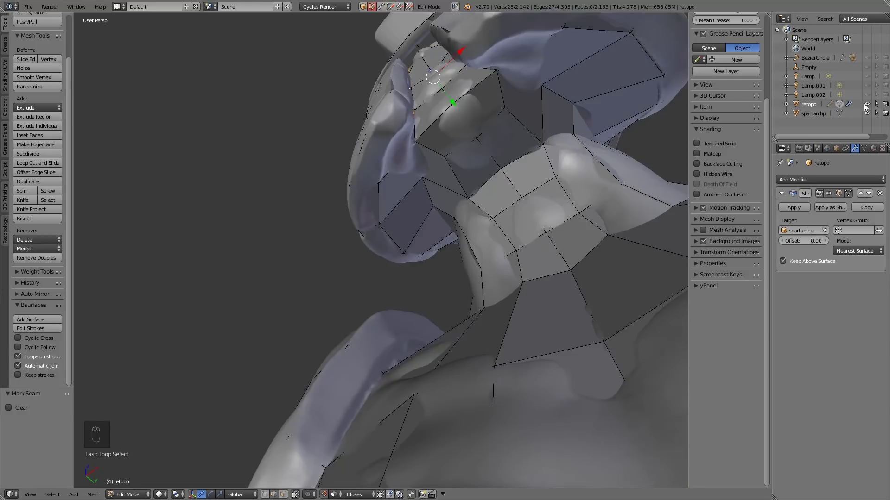
key(shift+2)
key(a)
Step: Knife-cut an edge between two existing vertices across a face on the cheek guard's lower inner side
key(k)
middle_drag(398, 134, 359, 95)
click(339, 131)
click(327, 198)
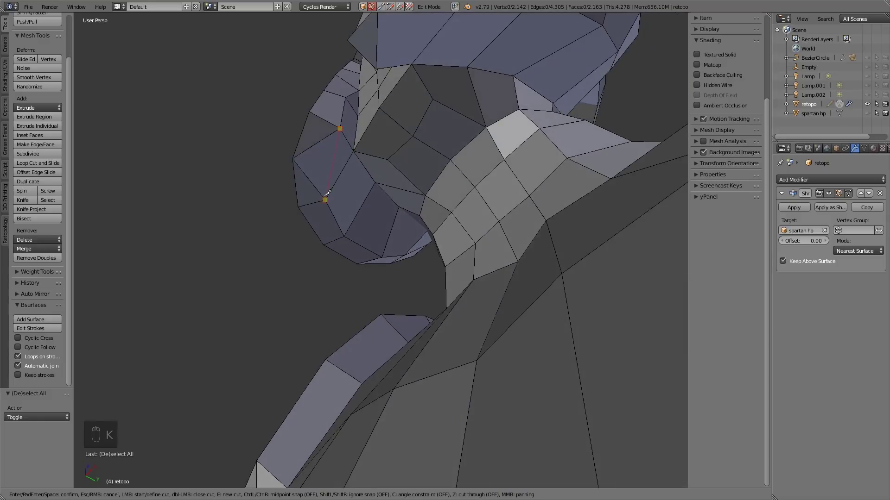
key(space)
Step: Knife-cut a second edge from the cheek guard's outer corner vertex to the middle of the first cut
middle_drag(334, 139, 334, 176)
key(ctrl+Tab)
middle_drag(402, 164, 379, 171)
scroll(356, 173, up, 2)
key(k)
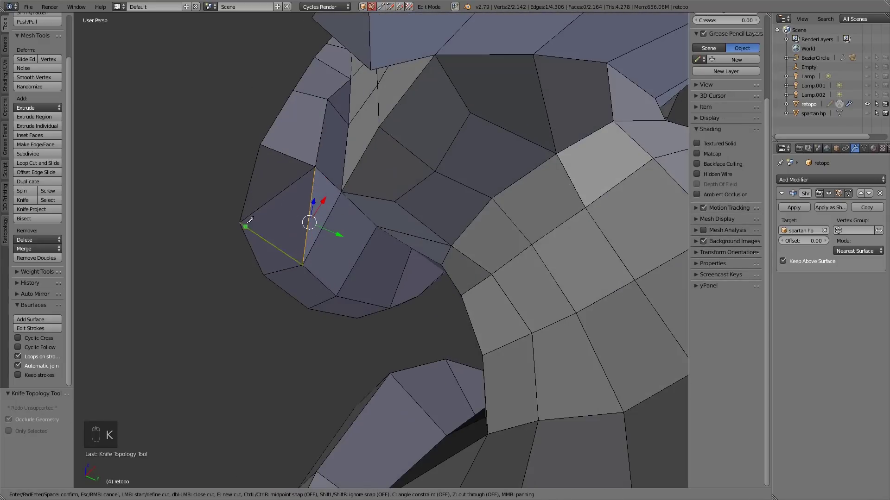
click(309, 217)
key(space)
Step: Move the new cheek guard vertex outward onto the rim of the spartan hp sculpt, showing the sculpt only as reference
middle_drag(324, 221, 347, 223)
click(867, 113)
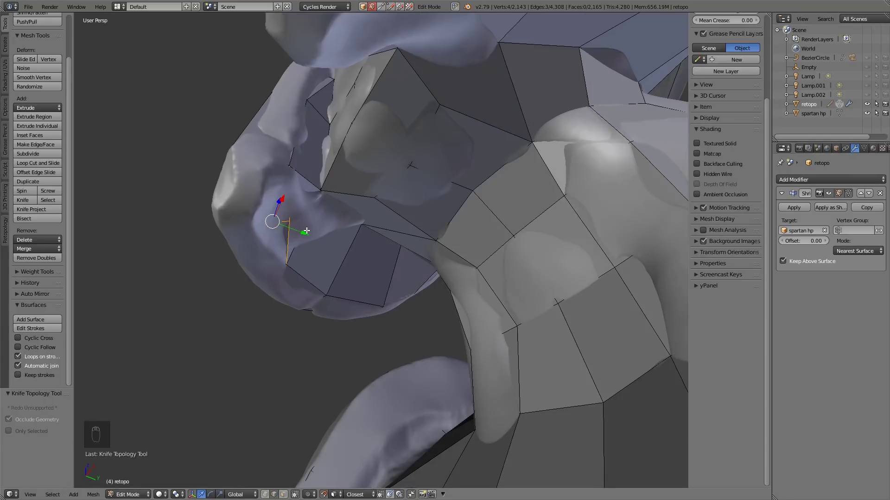
key(ctrl+Tab)
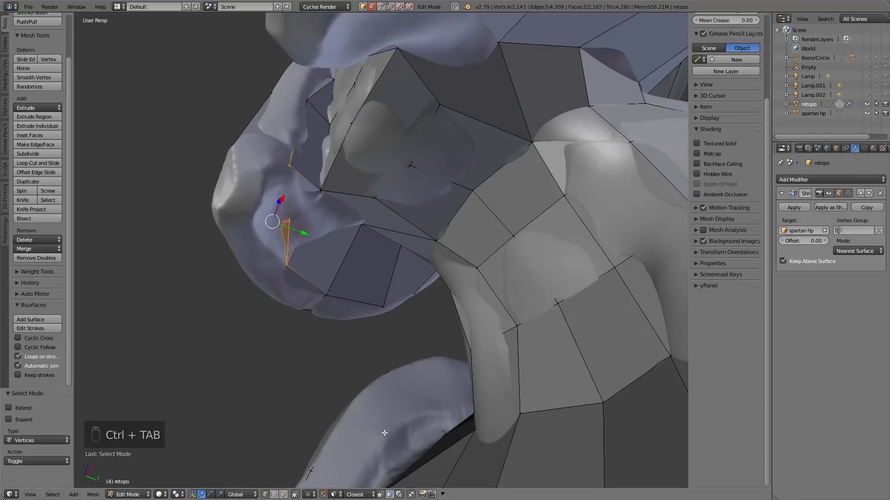
right_click(293, 219)
key(g)
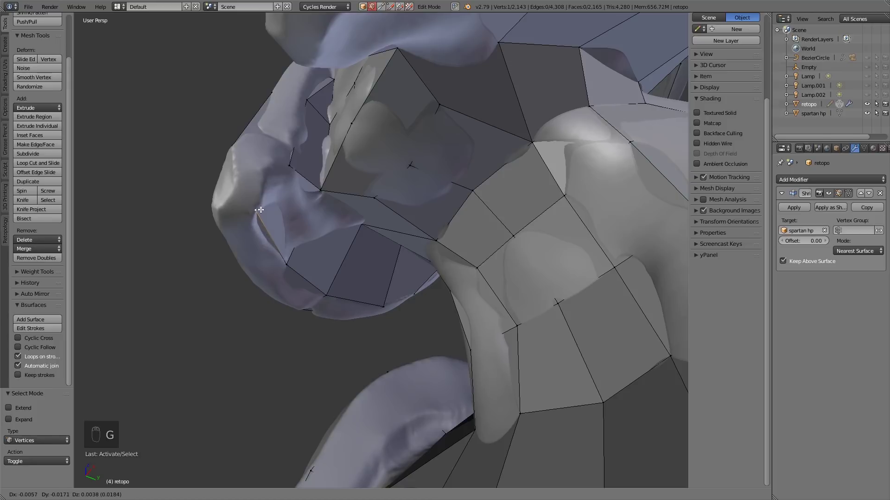
click(259, 210)
middle_drag(271, 200, 325, 206)
click(866, 113)
Step: Dissolve the surplus edges beside the moved vertex on the cheek guard
middle_drag(469, 208, 432, 226)
key(ctrl+Tab)
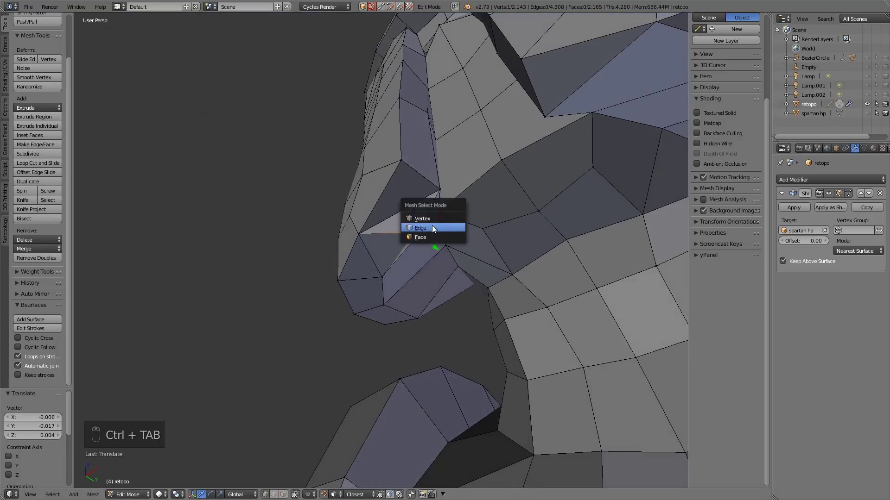
click(431, 227)
key(Delete)
click(403, 309)
Step: Knife-cut the matching two edges on the opposite cheek guard's underside, meeting at a new vertex mid-face
middle_drag(408, 278, 425, 161)
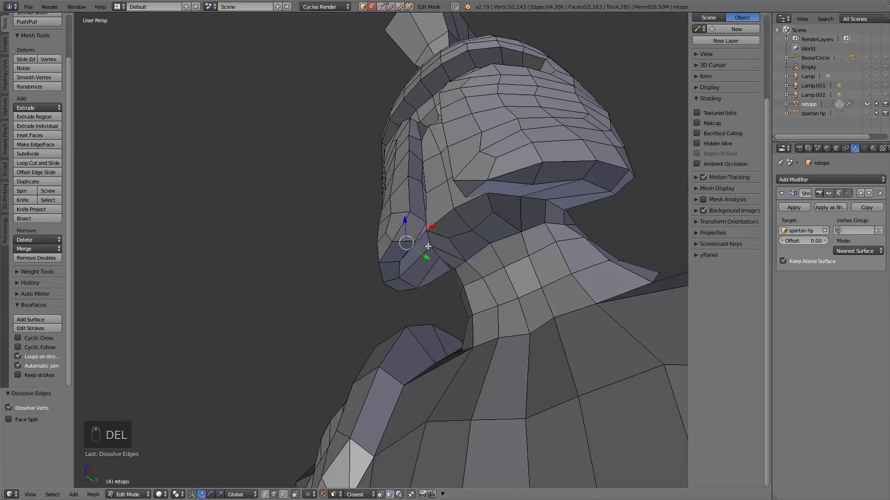
key(k)
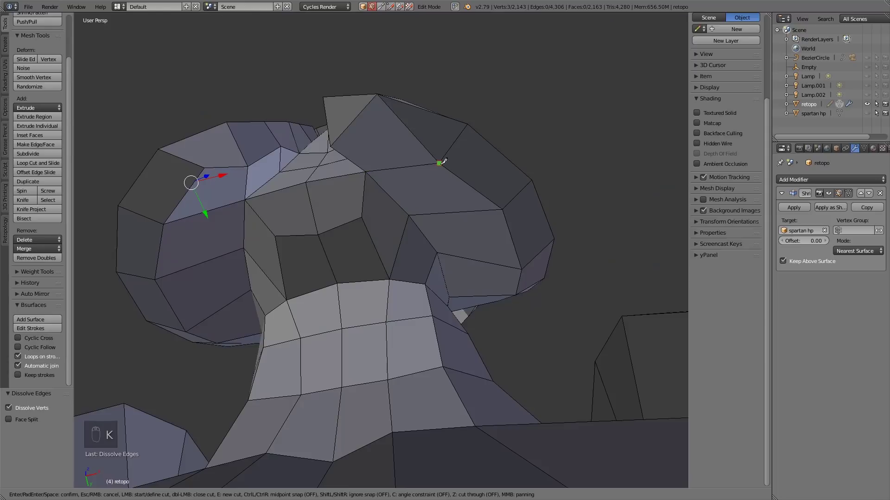
click(438, 163)
click(330, 146)
key(space)
middle_drag(330, 146, 403, 111)
key(k)
click(437, 54)
click(423, 117)
key(space)
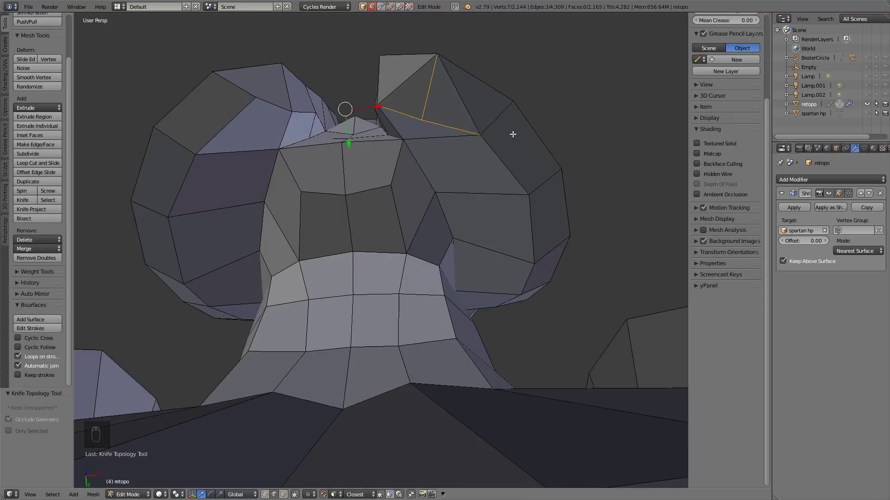
Step: Dissolve the surplus edges beside the new cuts on the opposite cheek guard
middle_drag(513, 133, 512, 143)
right_click(469, 128)
key(Delete)
click(488, 136)
Step: Move the opposite cheek guard's new vertex onto the rim of the spartan hp sculpt, showing the sculpt only as reference
click(867, 113)
key(ctrl+Tab)
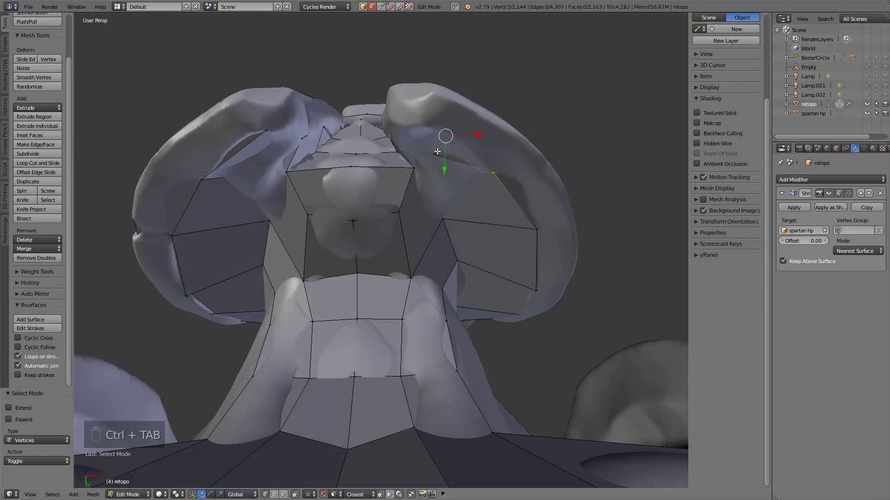
right_click(437, 151)
key(g)
click(440, 121)
middle_drag(441, 121, 432, 232)
key(g)
key(Tab)
click(866, 113)
key(Tab)
alt+right_click(348, 225)
middle_drag(347, 224, 310, 246)
alt+shift+right_click(307, 246)
middle_drag(292, 296, 362, 260)
alt+shift+right_click(327, 191)
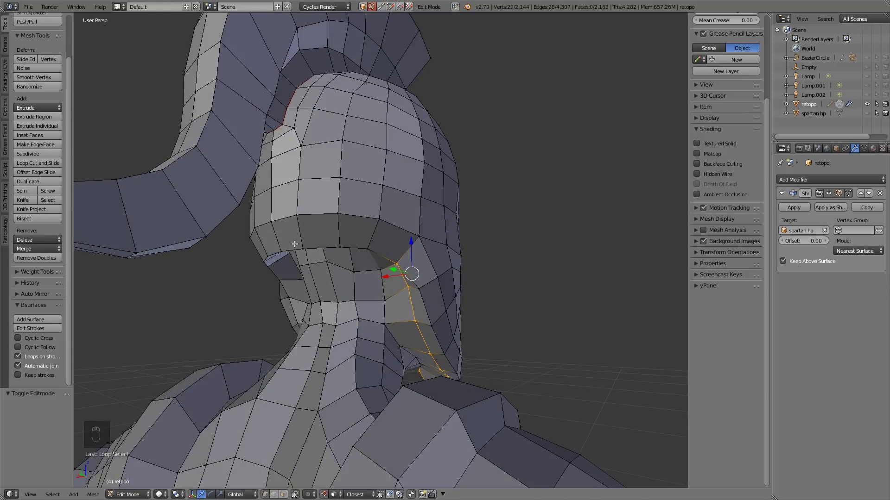
middle_drag(358, 262, 406, 243)
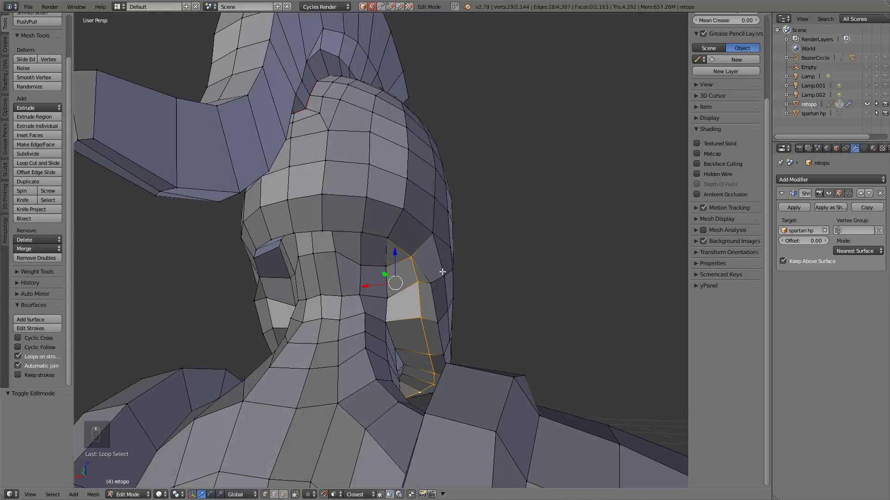
Step: Knife-cut a continuous edge line around the lower back of the helmet from one side to the other
middle_drag(442, 272, 437, 273)
key(k)
click(423, 246)
click(320, 205)
middle_drag(319, 205, 271, 193)
click(235, 218)
click(226, 259)
key(Return)
Step: Dissolve the unneeded edges at both ends of the new cut on the helmet's sides
key(ctrl+Tab)
click(234, 254)
right_click(240, 246)
key(Delete)
right_click(434, 281)
key(Delete)
Step: Mark UV seams along the helmet's brow edge and lower inner rim
middle_drag(477, 297, 259, 301)
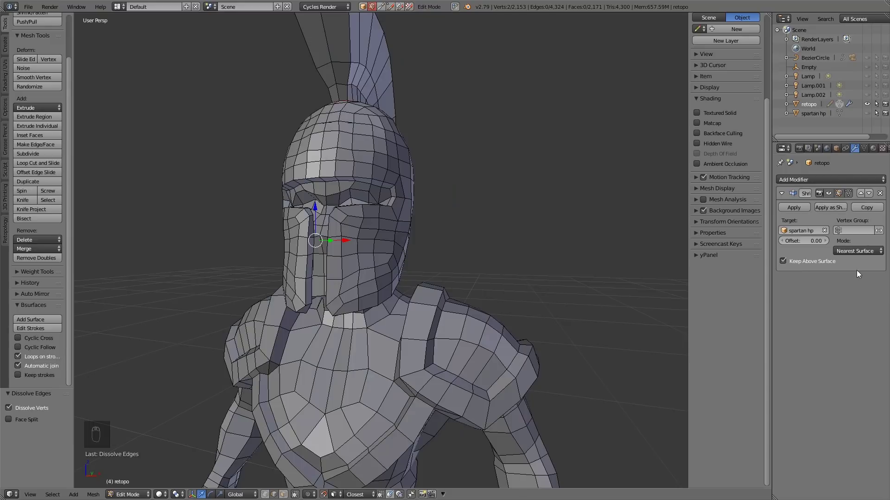
middle_drag(257, 381, 340, 227)
scroll(340, 227, down, 2)
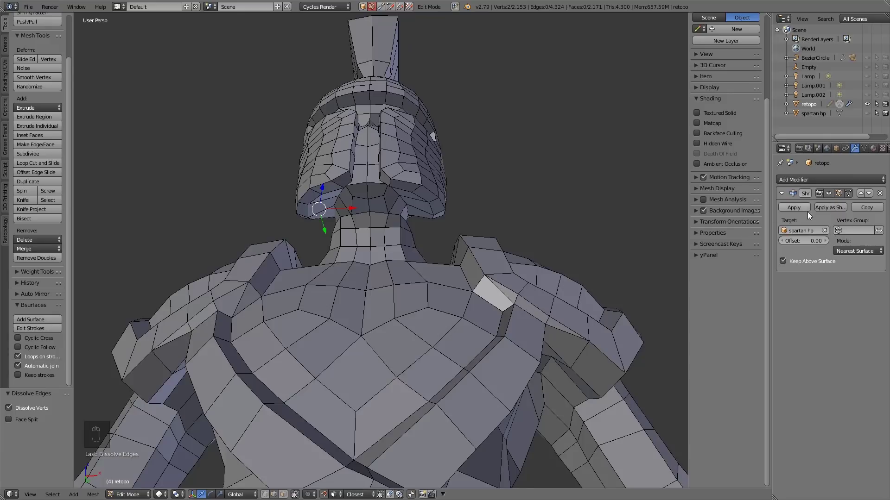
mouse_move(303, 209)
middle_down()
mouse_move(344, 274)
mouse_move(316, 215)
middle_up()
scroll(315, 214, up, 4)
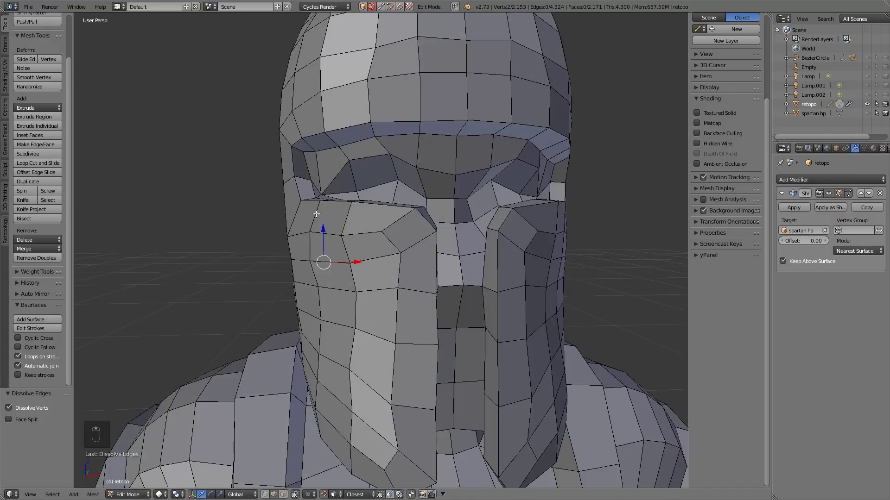
alt+right_click(310, 177)
middle_drag(380, 204, 312, 200)
alt+shift+right_click(261, 184)
alt+shift+right_click(245, 306)
middle_drag(245, 306, 261, 234)
alt+shift+right_click(230, 176)
middle_drag(232, 178, 538, 334)
alt+click(387, 222)
key(ctrl+e)
click(388, 221)
Step: Mark a UV seam along the edges where the shoulder guard meets the torso
alt+right_click(328, 319)
middle_drag(540, 411, 337, 362)
shift+right_click(506, 402)
key(ctrl+z)
alt+shift+right_click(275, 356)
shift+right_click(375, 377)
key(ctrl+e)
click(348, 328)
Step: Mark UV seams along the shoulder guard's remaining inner edges and down into the armpit
middle_drag(347, 328, 290, 252)
alt+right_click(425, 297)
alt+shift+right_click(424, 278)
scroll(327, 294, up, 4)
shift+right_click(278, 218)
middle_drag(325, 198, 368, 222)
alt+shift+right_click(435, 228)
key(ctrl+z)
middle_drag(435, 228, 341, 328)
alt+shift+right_click(416, 293)
alt+shift+right_click(457, 296)
key(ctrl+e)
click(341, 327)
Step: Mark UV seams along both sides of the V-shaped groove across the chest plate
middle_drag(565, 394, 403, 352)
scroll(400, 350, up, 2)
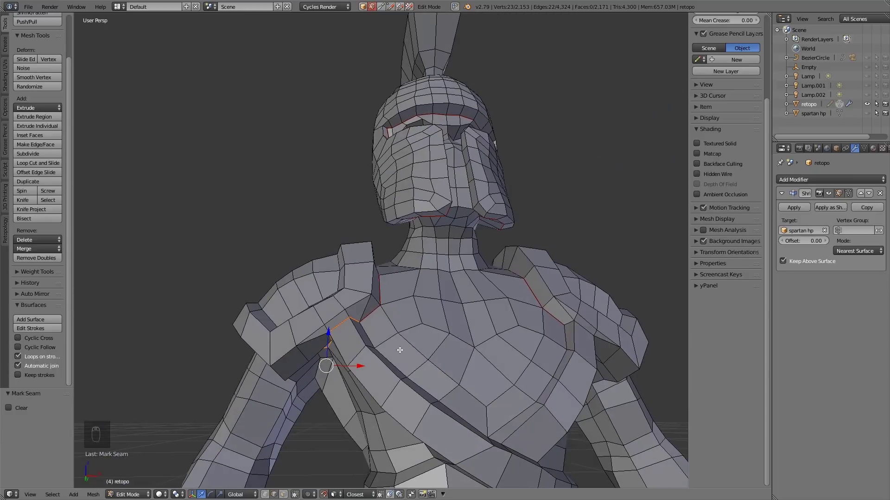
alt+shift+right_click(407, 375)
middle_drag(556, 427, 540, 429)
alt+shift+right_click(524, 425)
key(ctrl+e)
click(513, 328)
Step: Mark UV seams along the edges of the diagonal straps crossing the front of the torso
middle_drag(378, 290, 345, 304)
alt+right_click(446, 235)
key(ctrl+e)
click(436, 218)
scroll(484, 261, up, 3)
alt+right_click(496, 370)
shift+right_click(382, 328)
key(ctrl+e)
click(381, 323)
click(346, 304)
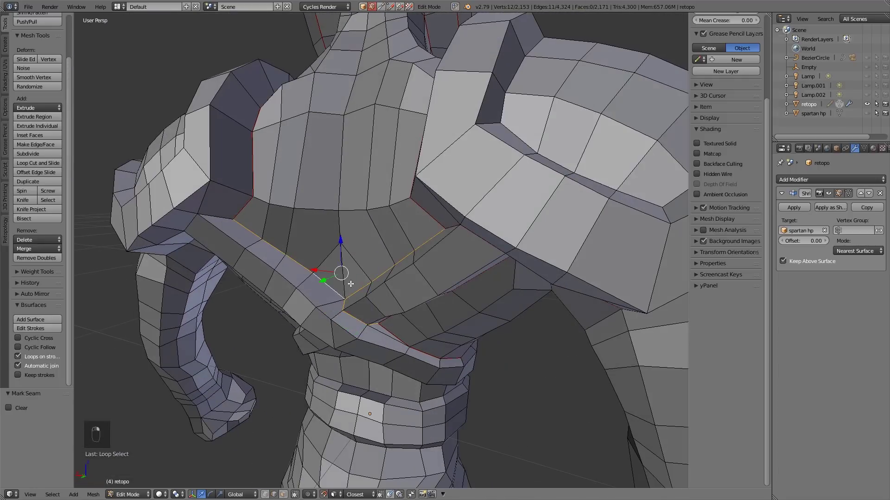
Step: Mark UV seams along the upper edges of the crossed straps on the character's back
middle_drag(191, 222, 359, 229)
alt+right_click(201, 187)
alt+shift+right_click(371, 256)
shift+click(349, 222)
key(ctrl+e)
click(322, 263)
Step: Mark UV seams along the remaining strap edges on the back, adding the short edges the loop misses
alt+right_click(360, 229)
shift+right_click(393, 197)
middle_drag(393, 196, 426, 264)
shift+right_click(392, 191)
shift+right_click(438, 239)
key(ctrl+e)
click(446, 243)
Step: Mark a UV seam along the lower edge of the crossed straps above the waist
alt+right_click(314, 371)
middle_drag(314, 371, 242, 383)
middle_drag(457, 370, 555, 329)
key(ctrl+e)
click(412, 339)
Step: Mark a UV seam on the short leftover strap edges at the side of the torso, deselecting unwanted edges
alt+right_click(287, 328)
mouse_move(394, 308)
middle_down()
mouse_move(379, 294)
mouse_move(382, 302)
middle_up()
key(c)
middle_drag(484, 222, 410, 227)
middle_drag(400, 299, 366, 197)
mouse_move(299, 340)
middle_down()
mouse_move(307, 353)
mouse_move(293, 355)
middle_up()
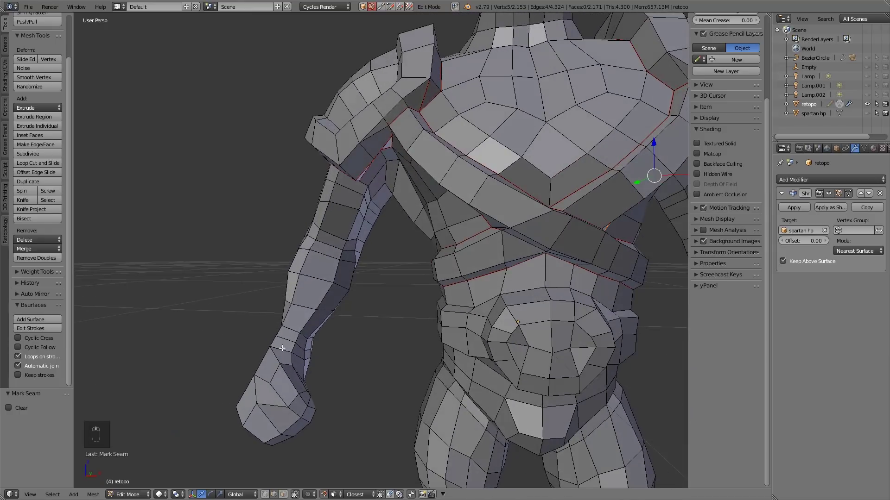
Step: Mark a UV seam along the back of the arm from the shoulder guard down to the wrist
middle_drag(344, 319, 587, 169)
middle_drag(330, 279, 367, 265)
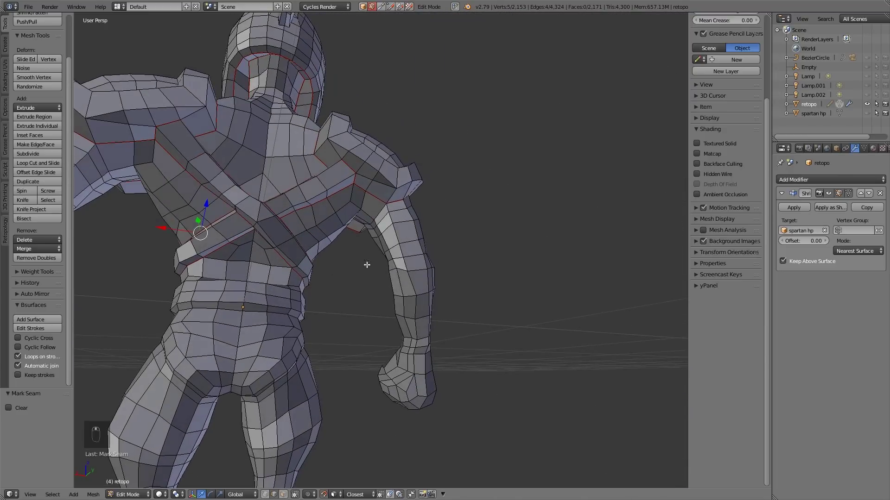
alt+right_click(398, 253)
scroll(407, 325, down, 3)
middle_drag(345, 317, 421, 388)
scroll(420, 388, down, 2)
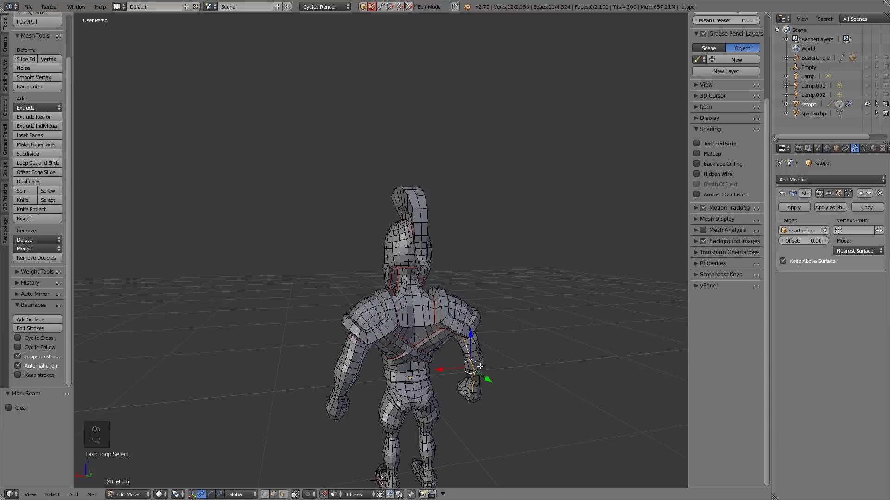
middle_drag(315, 378, 407, 233)
scroll(502, 352, down, 4)
scroll(406, 233, up, 6)
key(ctrl+e)
click(162, 215)
Step: Mark UV seams around the upper and lower edges of the waist belt
middle_drag(162, 215, 282, 279)
scroll(278, 288, up, 3)
alt+right_click(296, 308)
alt+shift+right_click(282, 278)
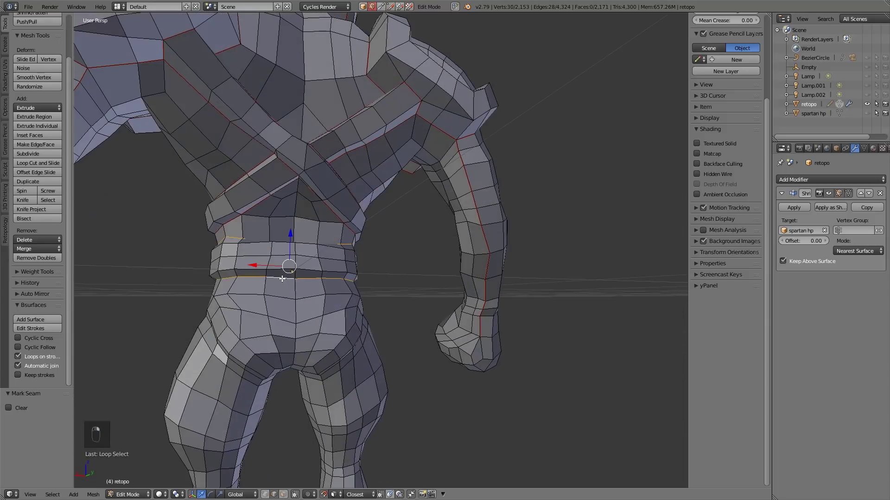
key(ctrl+e)
click(283, 278)
Step: Mark UV seams around the tops of both thighs where the legs meet the pelvis
alt+right_click(264, 324)
alt+shift+right_click(323, 331)
middle_drag(232, 318, 384, 307)
key(ctrl+e)
click(384, 308)
Step: Mark a UV seam down the length of one leg, deselecting the part of the edge loop not needed
shift+middle_drag(457, 385, 410, 244)
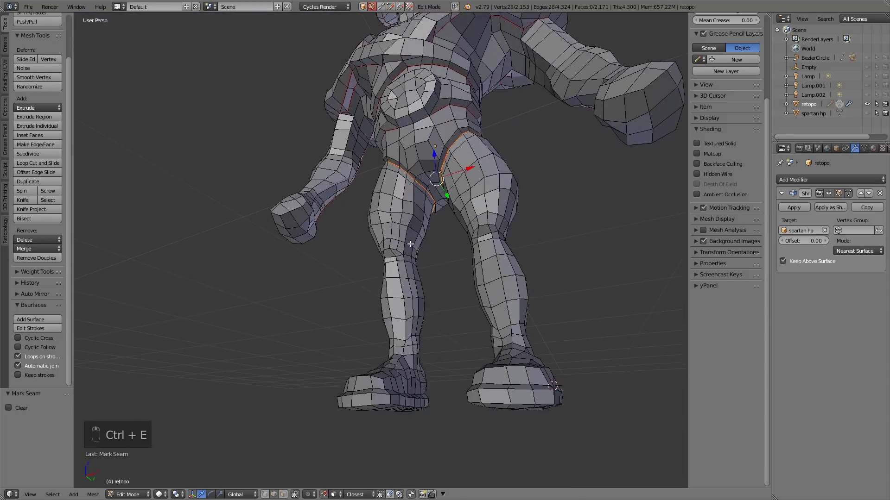
middle_drag(536, 284, 408, 301)
alt+right_click(335, 234)
middle_drag(335, 234, 287, 176)
key(c)
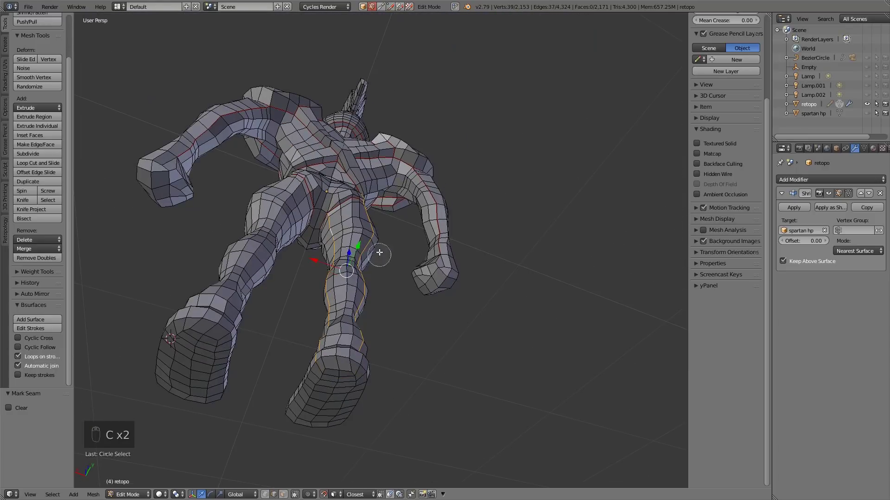
middle_drag(352, 352, 450, 408)
key(ctrl+e)
click(417, 329)
Step: Mark UV seams along the edge loops around the soles of both feet
alt+right_click(353, 403)
key(ctrl+e)
click(338, 328)
middle_drag(347, 408, 515, 436)
alt+right_click(350, 399)
key(ctrl+e)
click(336, 329)
alt+right_click(514, 437)
key(ctrl+e)
click(474, 329)
Step: Mark UV seams along one more edge loop on each foot
middle_drag(607, 470, 548, 436)
alt+right_click(320, 346)
alt+shift+right_click(466, 273)
key(ctrl+e)
click(468, 274)
Step: Mark a UV seam down the length of the other leg, removing the unwanted edges from the loop selection
middle_drag(468, 274, 283, 283)
alt+right_click(298, 230)
key(c)
middle_drag(274, 407, 274, 357)
key(c)
middle_click(232, 409)
middle_drag(250, 319, 280, 360)
key(ctrl+e)
click(281, 330)
Step: Mark UV seams along another edge loop and on two individually picked edges
middle_drag(281, 329, 338, 276)
alt+right_click(306, 243)
key(ctrl+e)
click(306, 243)
scroll(308, 294, up, 4)
right_click(316, 262)
shift+right_click(405, 264)
key(ctrl+e)
click(338, 276)
Step: Mark UV seams along the following edge loop and the separate edges that complete its cut
scroll(367, 249, down, 5)
middle_drag(367, 249, 353, 324)
alt+right_click(353, 234)
middle_drag(324, 252, 394, 162)
key(ctrl+e)
right_click(393, 216)
middle_drag(352, 213, 373, 213)
shift+right_click(486, 215)
middle_drag(487, 214, 429, 218)
key(c)
right_click(430, 216)
middle_drag(546, 218, 482, 305)
shift+right_click(468, 227)
key(ctrl+e)
click(477, 227)
Step: Mark UV seams along two further edge loops
alt+right_click(480, 226)
key(ctrl+e)
click(402, 282)
alt+right_click(373, 292)
key(ctrl+e)
click(373, 292)
Step: Mark a UV seam along an edge loop extended with individually picked edges, plus one separate edge
alt+right_click(352, 330)
middle_drag(352, 329, 278, 287)
shift+right_click(503, 306)
scroll(521, 324, up, 4)
shift+right_click(466, 285)
shift+right_click(263, 275)
key(ctrl+e)
click(360, 287)
scroll(436, 278, down, 6)
middle_drag(506, 264, 363, 292)
right_click(366, 270)
key(ctrl+e)
click(389, 268)
Step: Mark a UV seam along a connected path of edges on the helmet beside the crest's base
shift+middle_drag(394, 153, 419, 259)
alt+right_click(417, 271)
scroll(443, 240, down, 5)
scroll(443, 240, up, 5)
right_click(420, 296)
shift+right_click(398, 264)
ctrl+right_click(398, 171)
key(ctrl+e)
click(398, 171)
scroll(398, 195, down, 6)
Step: Select two edge loops on the character mesh, one after the other
middle_drag(394, 324, 372, 287)
shift+middle_drag(319, 234, 373, 288)
scroll(374, 288, up, 1)
alt+right_click(364, 298)
alt+right_click(343, 169)
Step: Delete the two stray faces on the helmet near the crest's base
middle_drag(500, 203, 413, 191)
mouse_move(324, 248)
middle_down()
mouse_move(353, 248)
mouse_move(408, 222)
mouse_move(402, 171)
middle_up()
scroll(382, 214, up, 1)
key(ctrl+Tab)
right_click(468, 204)
key(z)
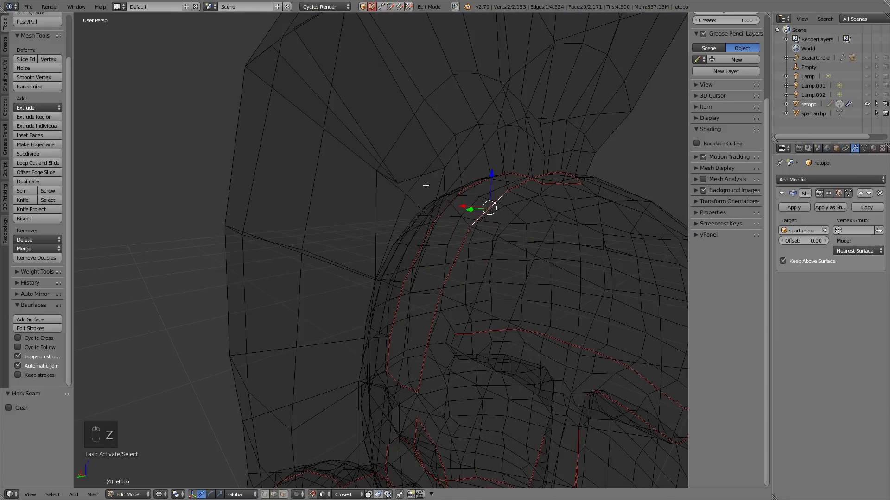
key(ctrl+Tab)
click(419, 199)
right_click(375, 118)
shift+right_click(320, 116)
middle_drag(319, 116, 379, 165)
key(Delete)
click(384, 123)
Step: Mark UV seams along two edge loops around the helmet crest's border
scroll(417, 177, down, 5)
middle_drag(451, 198, 415, 161)
scroll(415, 161, down, 3)
mouse_move(408, 232)
shift+middle_down()
mouse_move(401, 185)
mouse_move(437, 252)
mouse_move(286, 242)
mouse_move(306, 279)
shift+middle_up()
scroll(286, 242, down, 4)
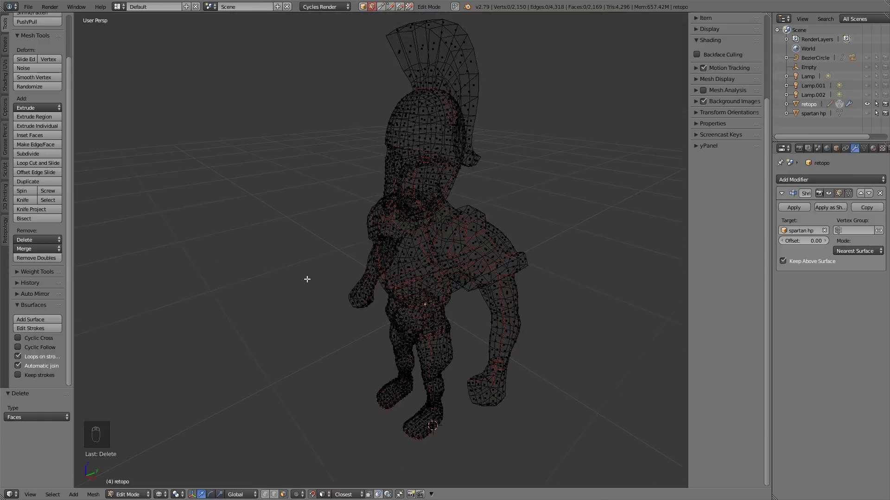
key(z)
shift+middle_drag(381, 116, 398, 251)
scroll(401, 114, up, 4)
key(ctrl+Tab)
click(380, 102)
alt+right_click(408, 62)
middle_drag(376, 139, 328, 167)
middle_drag(394, 345, 238, 278)
middle_drag(394, 181, 236, 231)
scroll(411, 195, up, 2)
alt+shift+right_click(435, 176)
key(ctrl+e)
click(477, 217)
Step: Mark a UV seam along the helmet's vertical line of edges from the crest's base toward the rim of the face opening
middle_drag(329, 222, 313, 189)
scroll(316, 192, up, 3)
key(ctrl+Tab)
click(314, 180)
key(a)
key(c)
drag(344, 173, 272, 324)
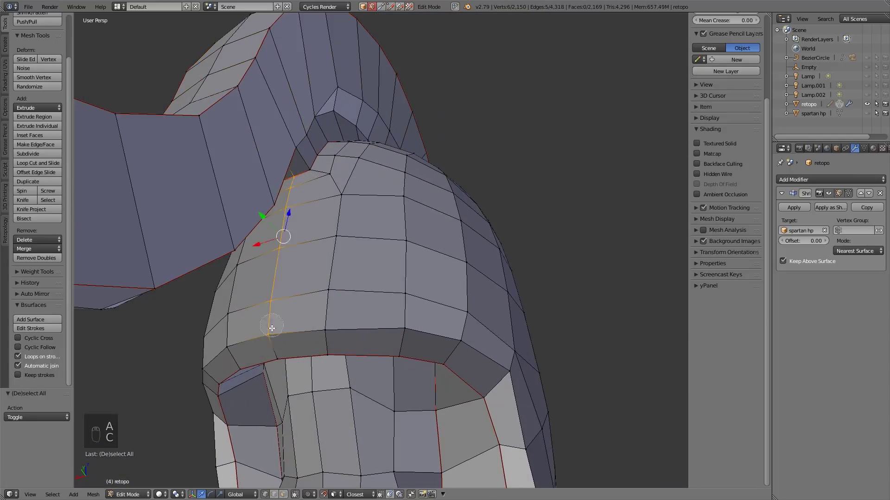
right_click(272, 324)
middle_drag(272, 324, 334, 228)
key(ctrl+e)
click(336, 228)
Step: Mark UV seams along three individually picked edges on the helmet
middle_drag(408, 185, 364, 186)
key(ctrl+Tab)
click(254, 225)
right_click(260, 222)
middle_drag(434, 318, 555, 144)
shift+right_click(357, 183)
shift+right_click(298, 254)
key(ctrl+e)
click(405, 266)
Step: Mark a UV seam along one more edge loop on the head
alt+right_click(452, 195)
middle_drag(451, 195, 373, 217)
key(ctrl+e)
click(324, 220)
Step: Split the 3D view in two, hide the extra side panels, and make the new area a UV/Image Editor
scroll(374, 216, down, 8)
shift+middle_drag(459, 260, 384, 181)
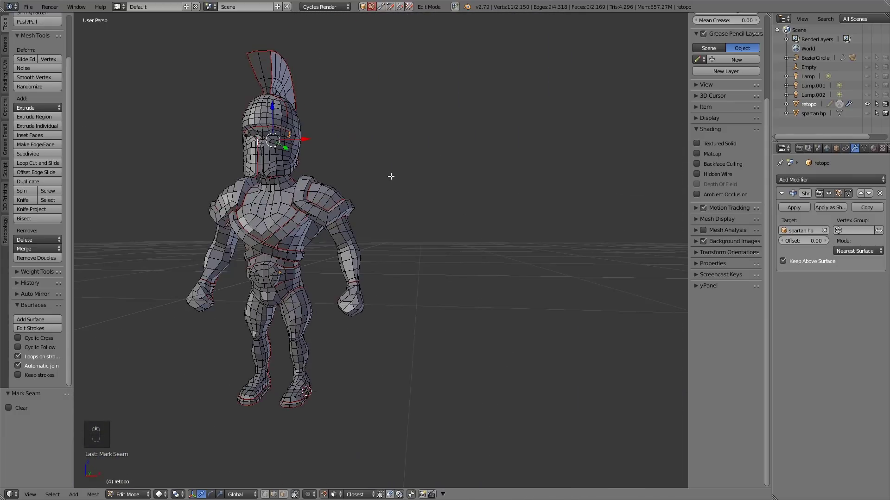
drag(767, 16, 429, 67)
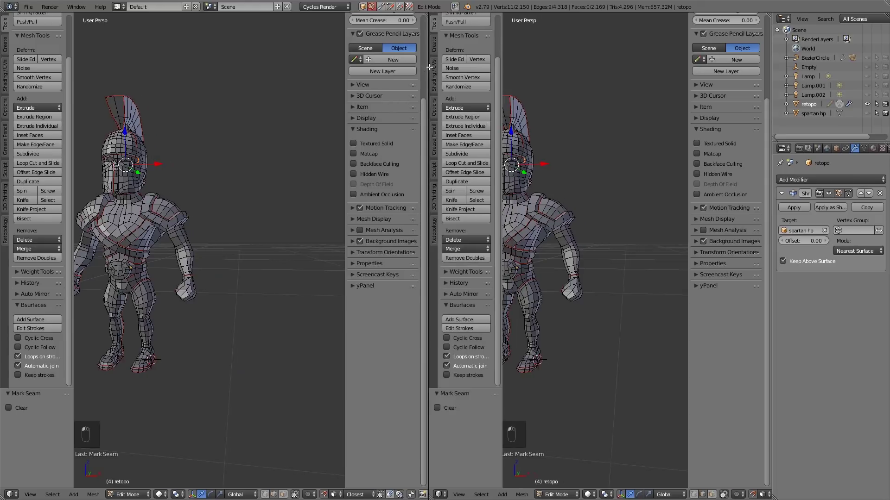
key(n)
key(t)
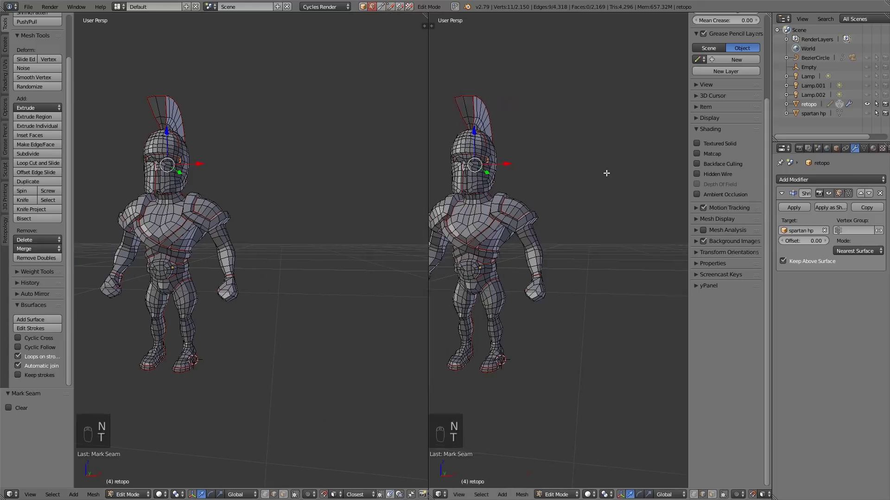
key(n)
click(439, 495)
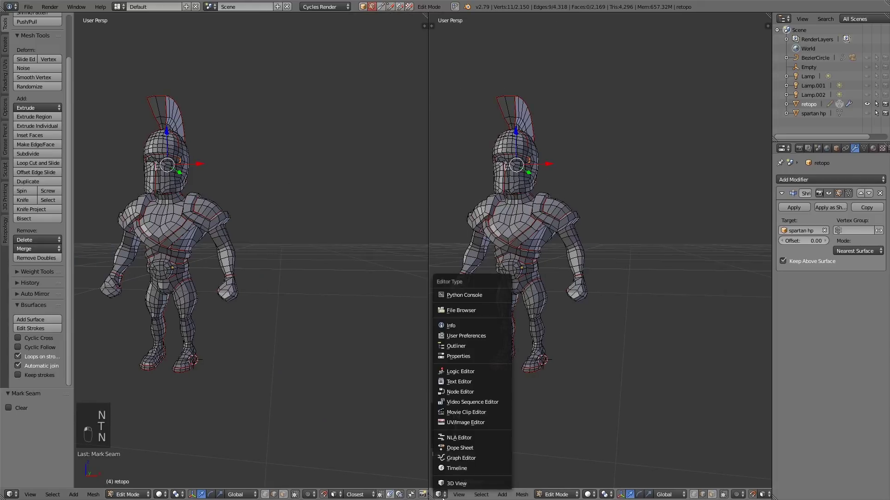
click(464, 425)
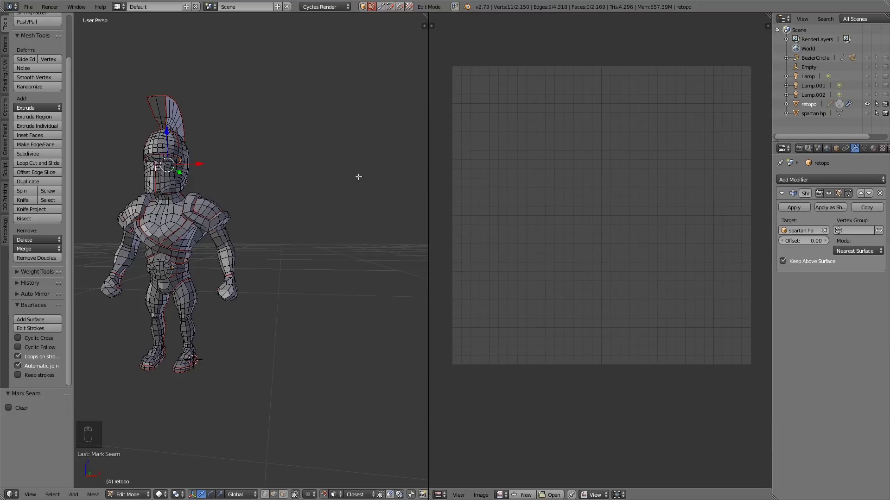
Step: Set the render engine to Blender Render and create a new 1024 × 1024 px UV Grid image without alpha
click(330, 7)
click(334, 18)
click(526, 495)
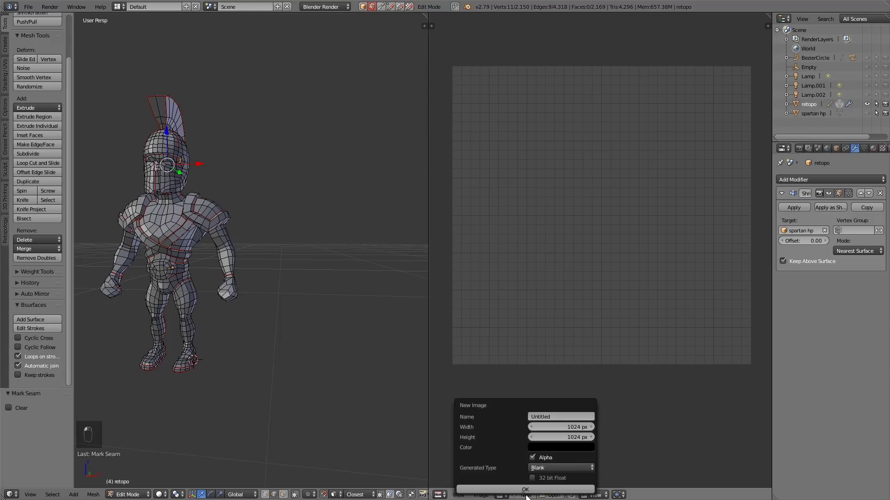
click(564, 466)
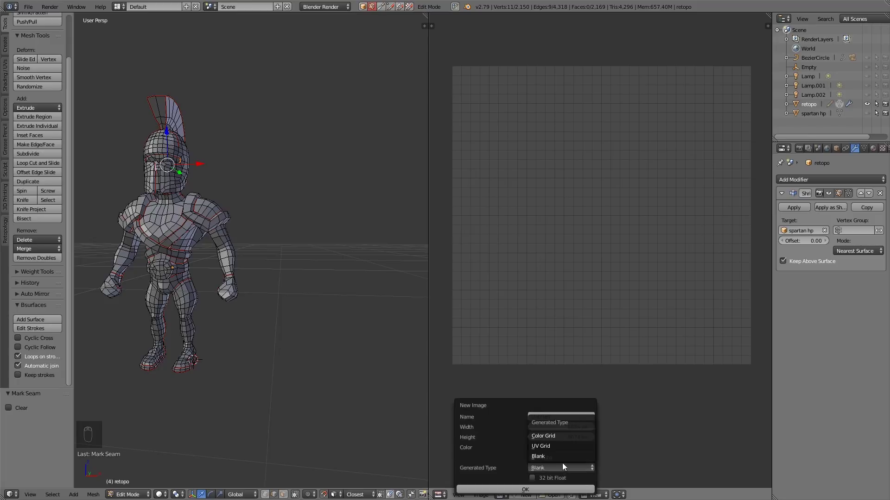
click(558, 446)
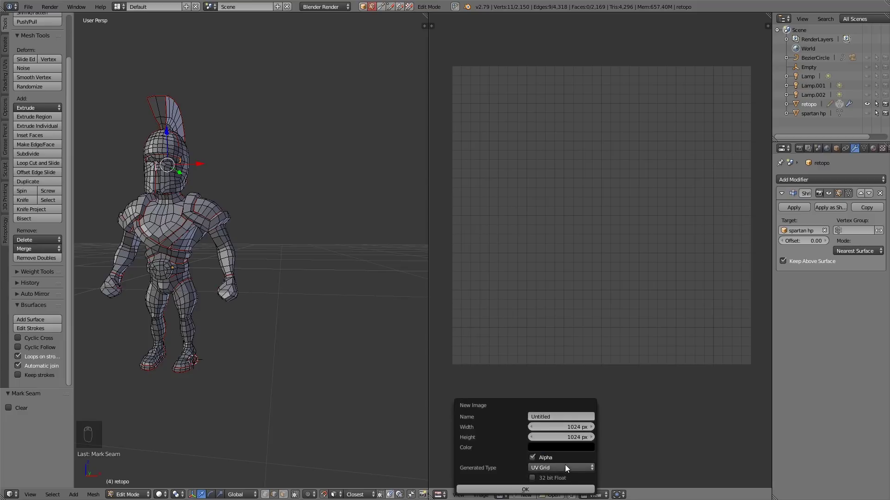
click(533, 457)
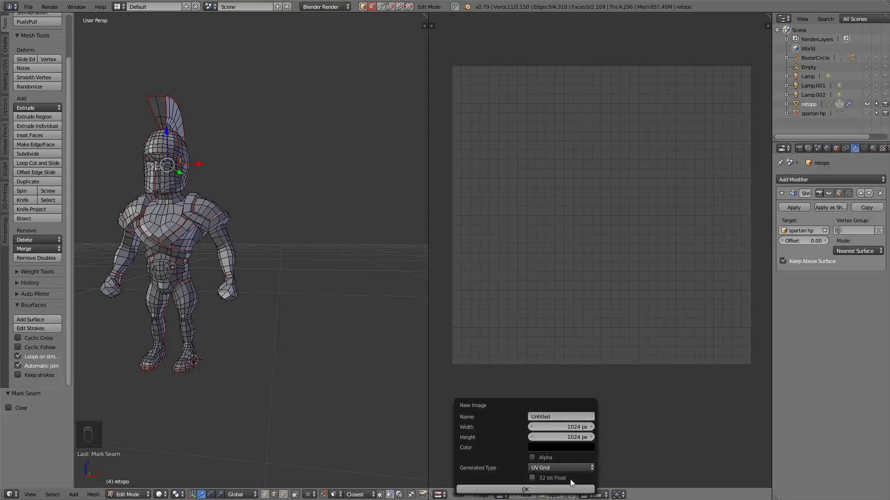
click(532, 488)
scroll(613, 326, down, 3)
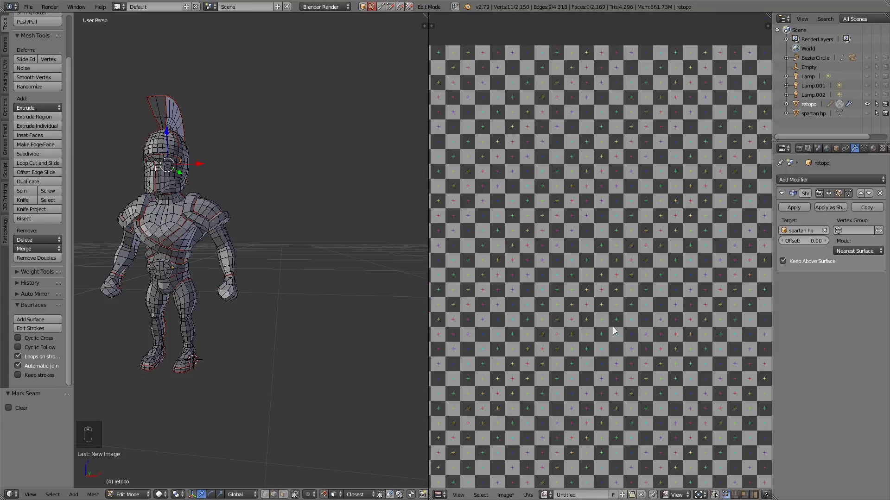
scroll(612, 326, down, 2)
Step: Add a new material to the retopo mesh and open its texture settings
click(873, 148)
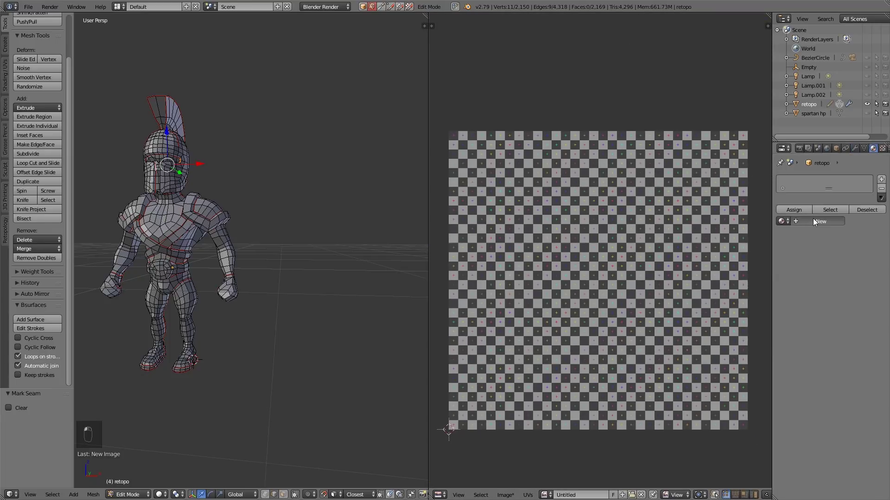
click(815, 222)
click(883, 148)
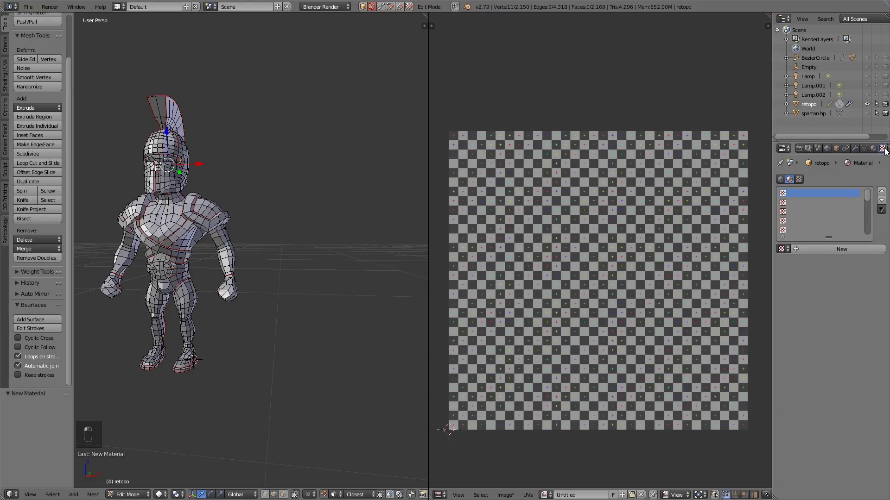
Step: Add a new texture to the material and assign the Untitled UV grid as its image
click(784, 248)
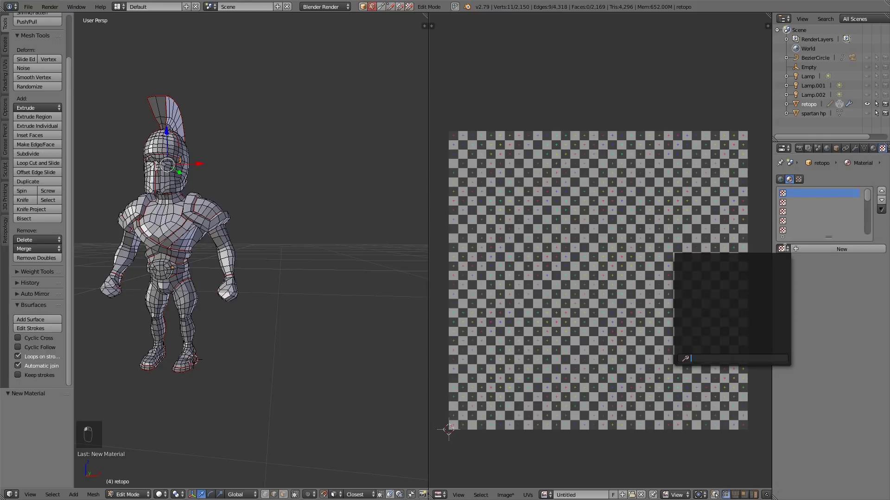
click(813, 267)
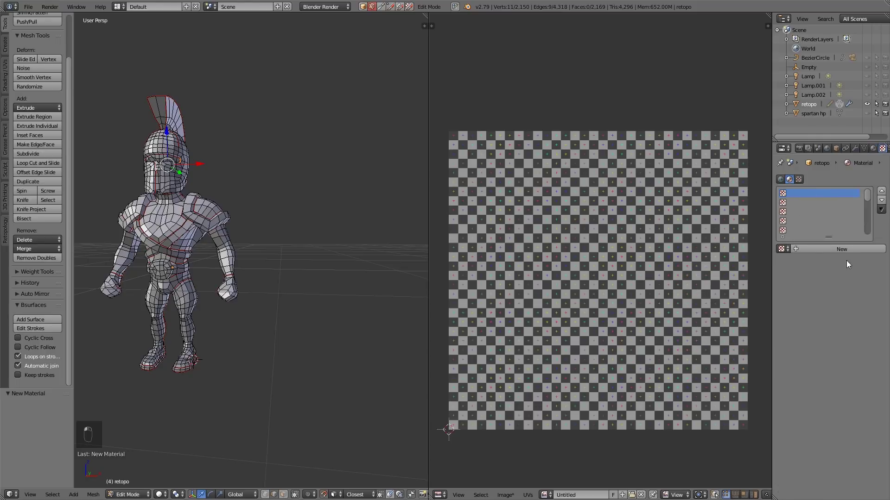
click(837, 251)
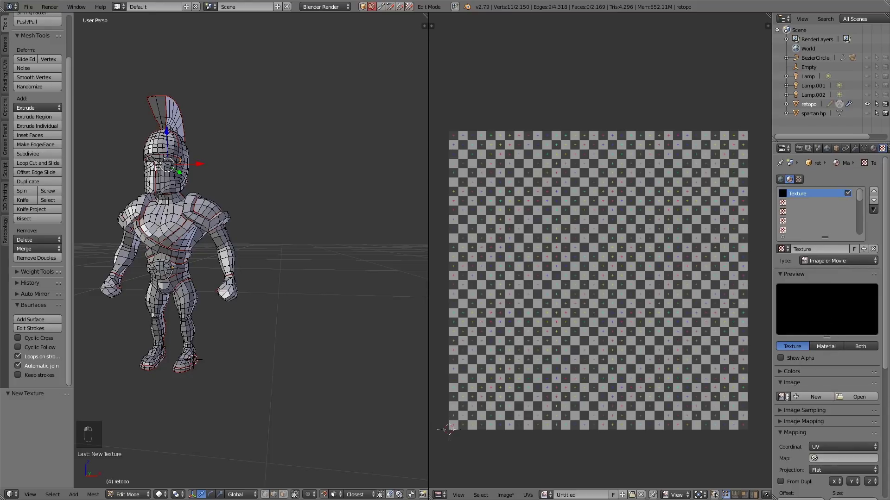
click(783, 397)
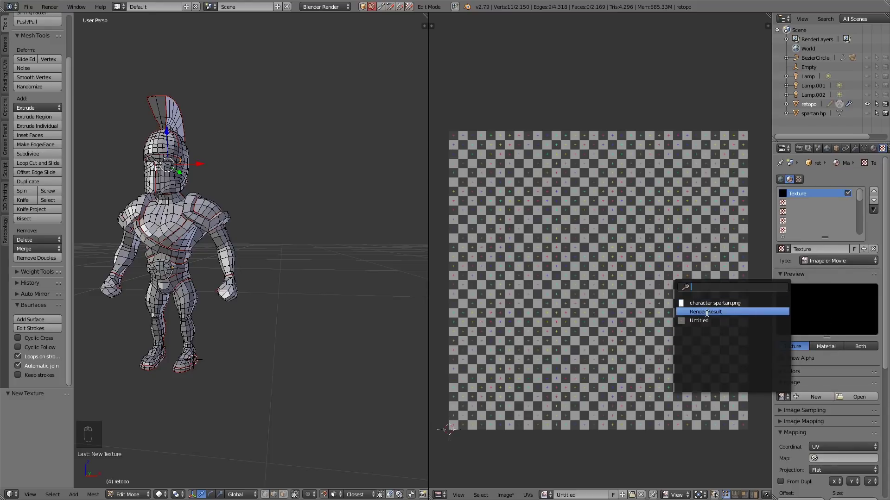
click(698, 321)
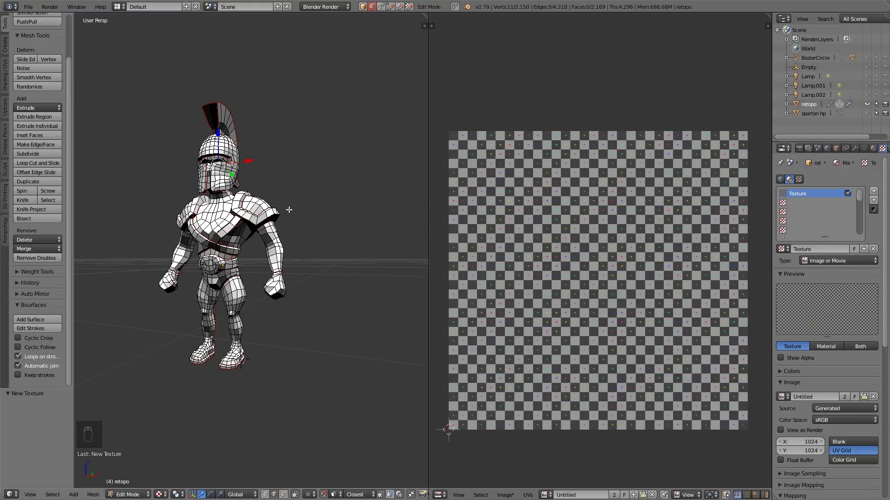
Step: Select the entire retopo mesh and unwrap it along the marked seams
key(a)
key(a)
key(a)
key(u)
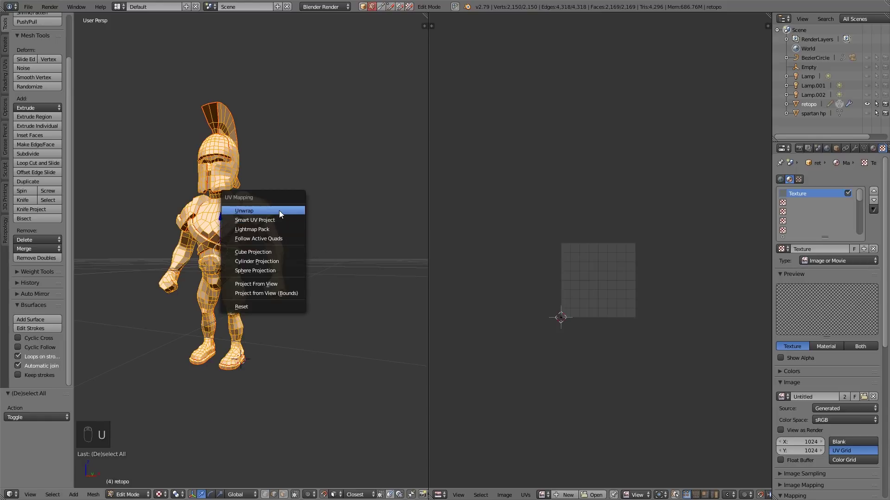
click(279, 211)
middle_drag(606, 307, 602, 369)
scroll(600, 350, up, 1)
Step: Display the Untitled grid image behind the unwrapped UVs
click(547, 495)
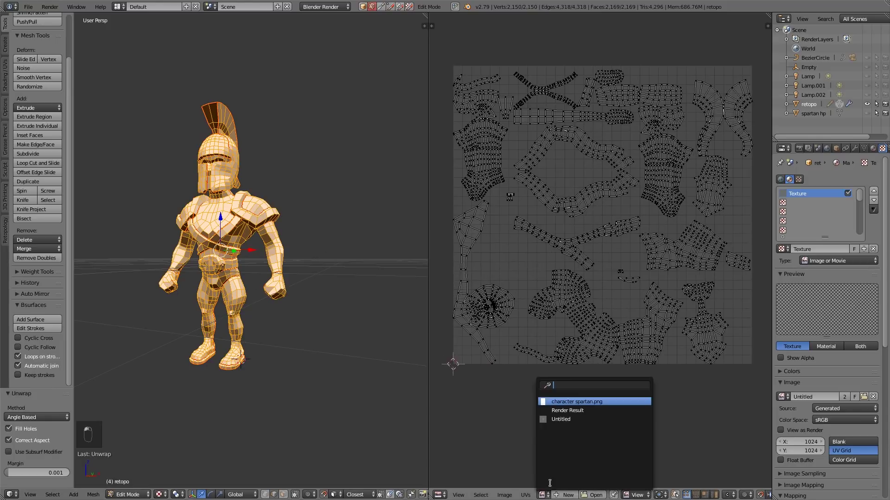
click(564, 419)
middle_drag(208, 186, 312, 269)
scroll(283, 242, up, 4)
Step: Try Material shading in the 3D view, then set the viewport shading to Texture
click(160, 496)
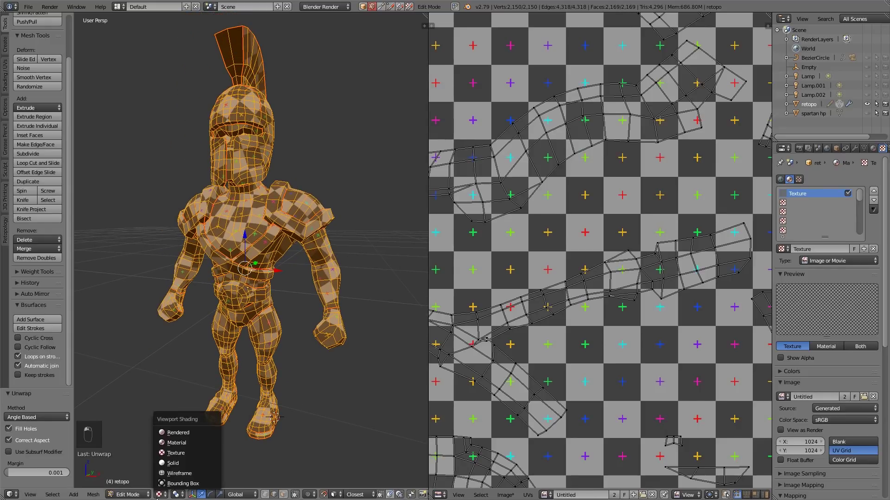
click(186, 441)
click(160, 494)
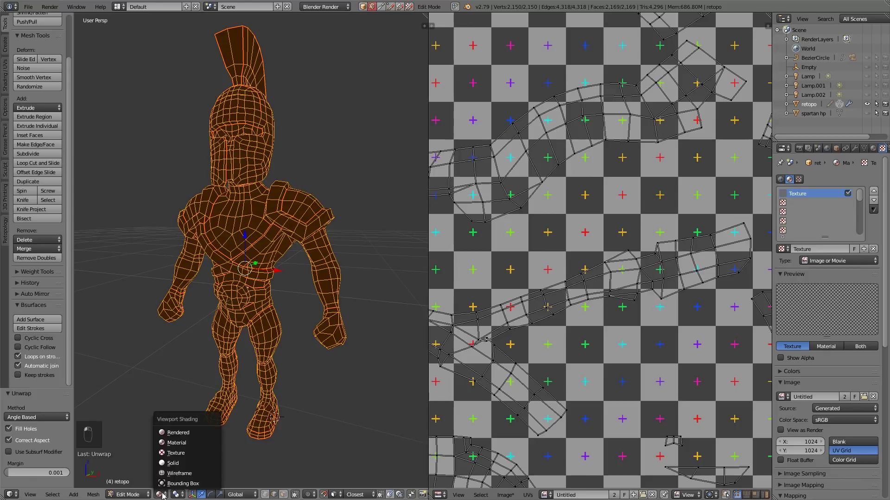
click(174, 453)
middle_drag(318, 381, 310, 363)
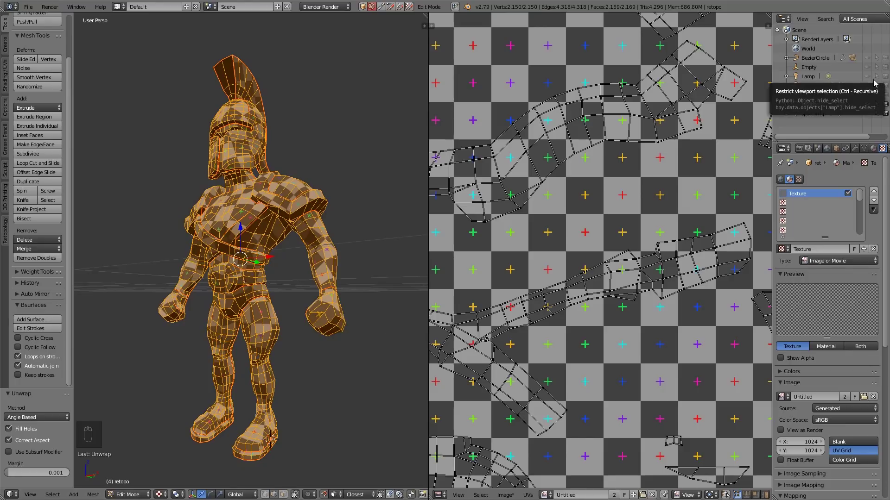
Step: Select all UV islands in the UV editor
middle_drag(275, 252, 185, 258)
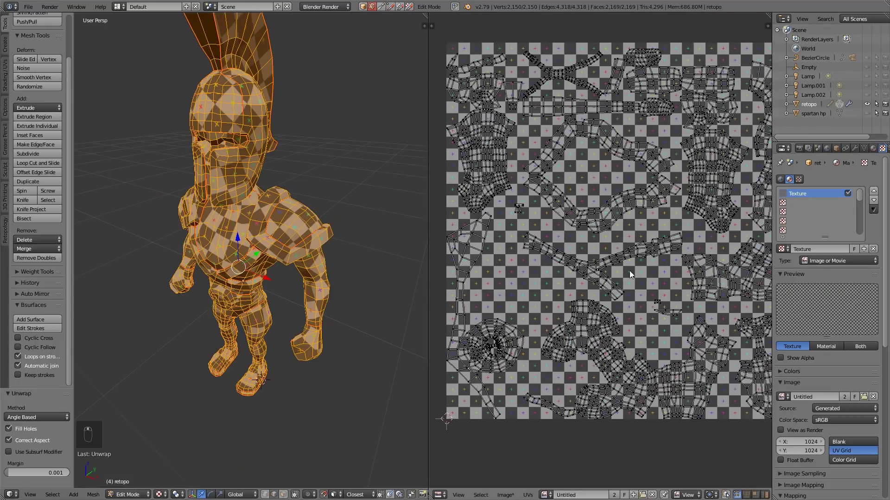
scroll(653, 272, down, 1)
key(a)
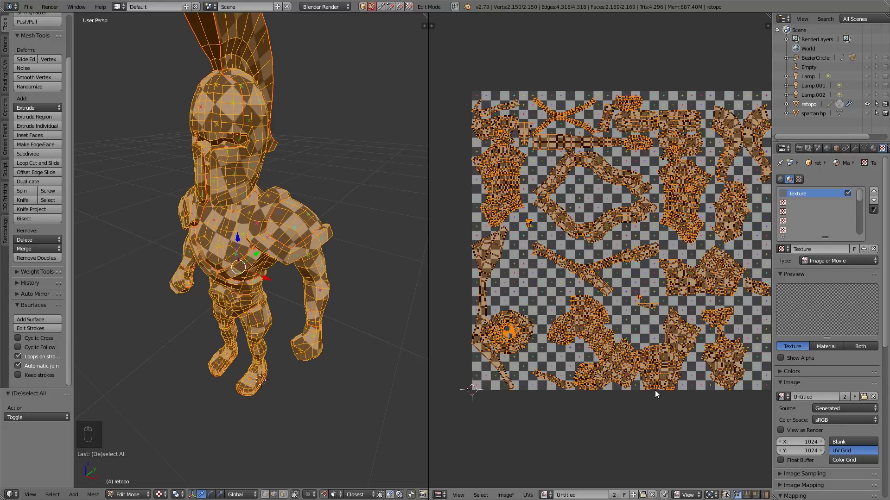
middle_drag(655, 390, 635, 391)
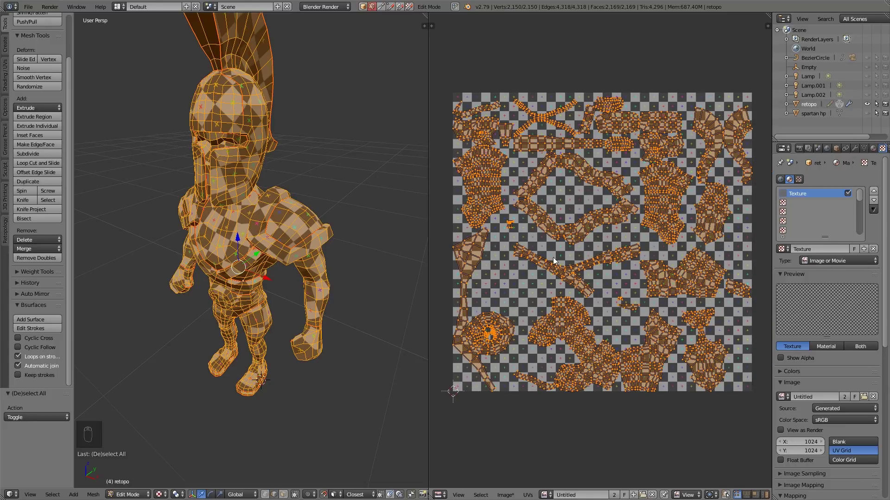
Step: Examine the checker pattern on the character's torso, arms and legs from the front and back for size differences and distortion
middle_drag(184, 312, 184, 283)
middle_drag(282, 331, 254, 300)
scroll(254, 301, up, 1)
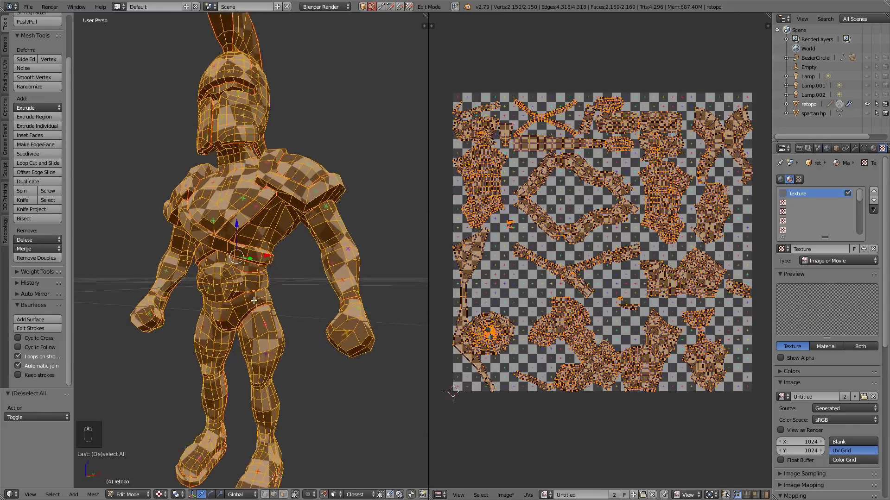
scroll(235, 263, up, 2)
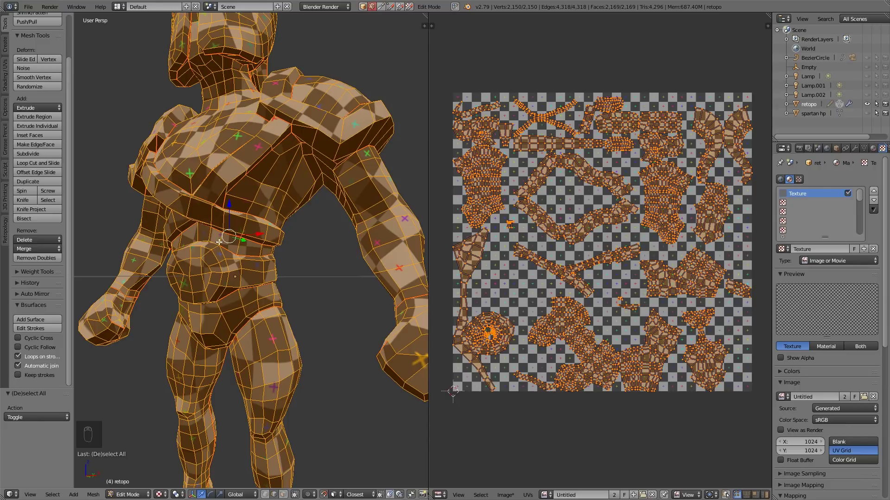
scroll(250, 247, down, 3)
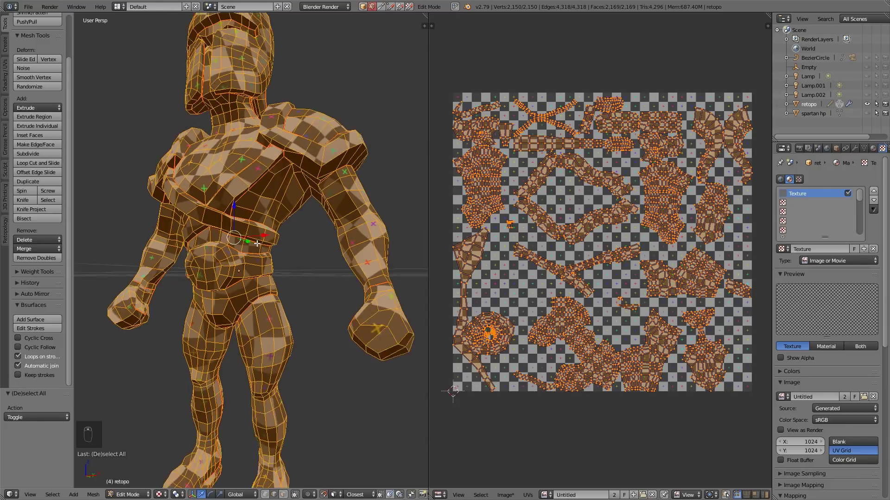
middle_drag(236, 232, 276, 241)
shift+middle_drag(270, 194, 267, 259)
scroll(267, 258, up, 2)
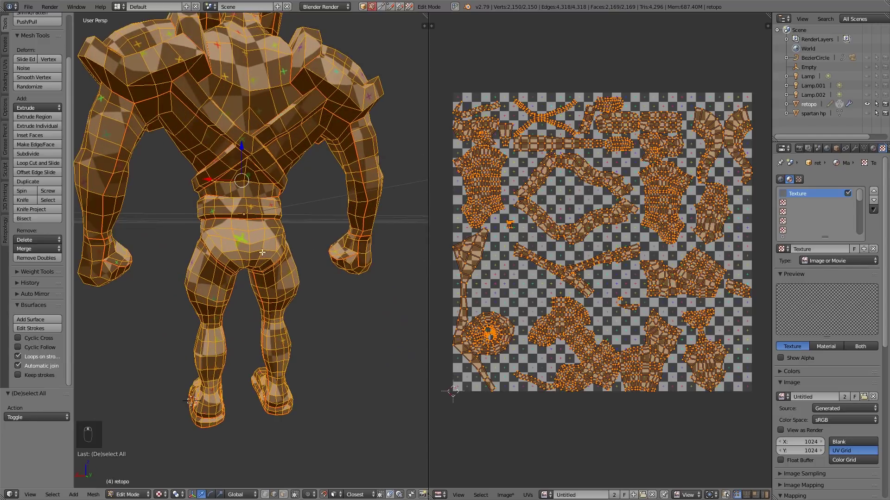
middle_drag(204, 245, 341, 292)
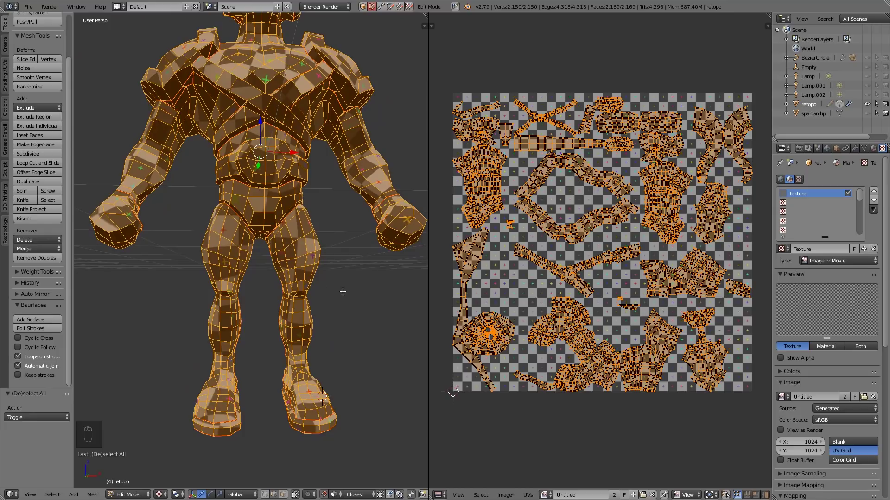
Step: Turn on the Stretch display for the UVs and switch it to Area
key(n)
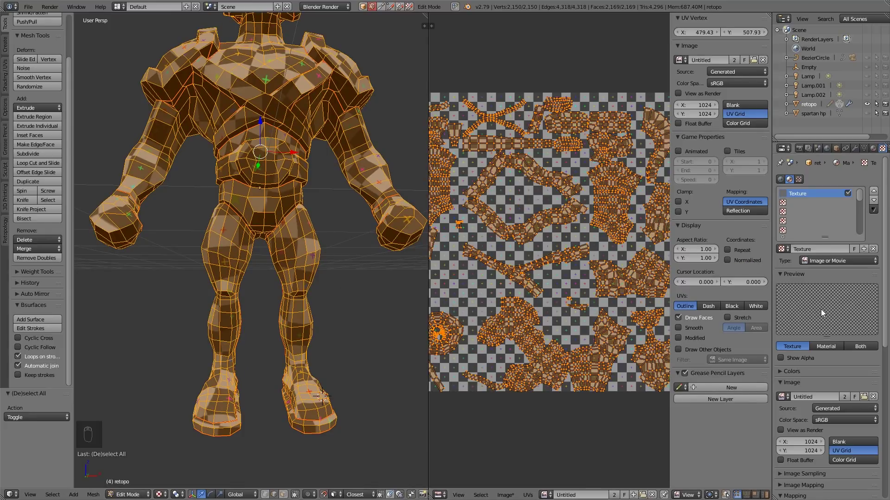
click(727, 318)
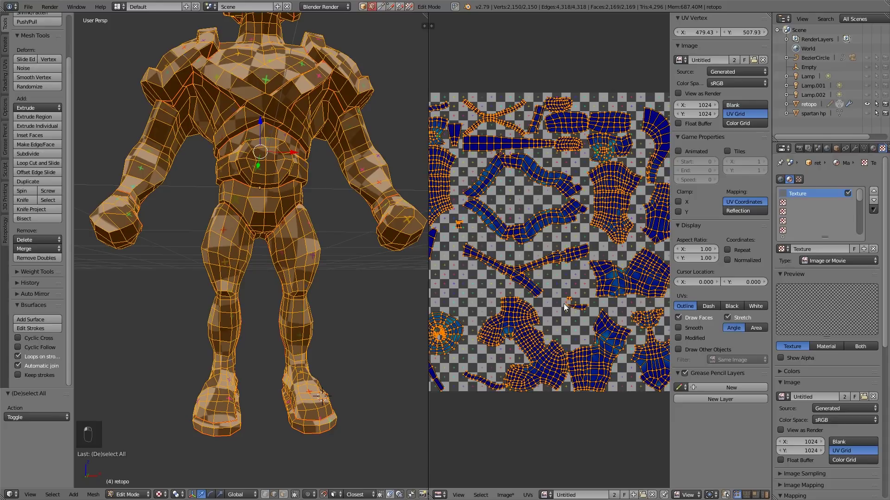
key(Home)
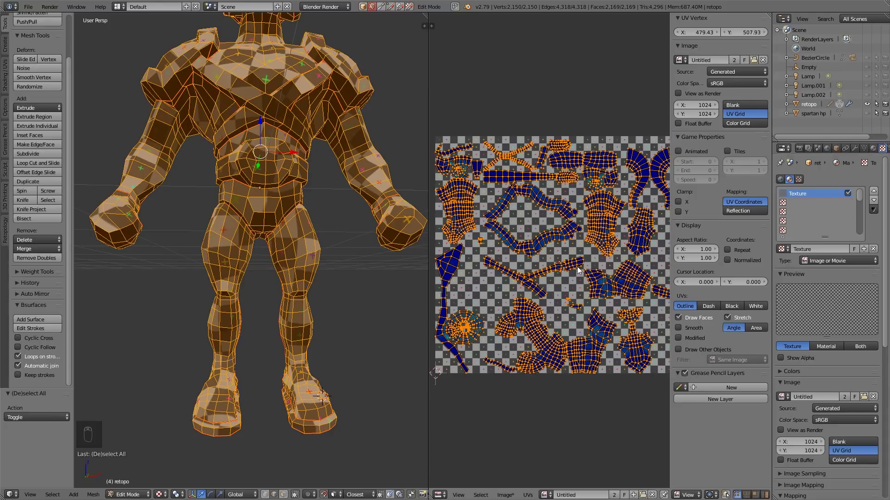
click(755, 327)
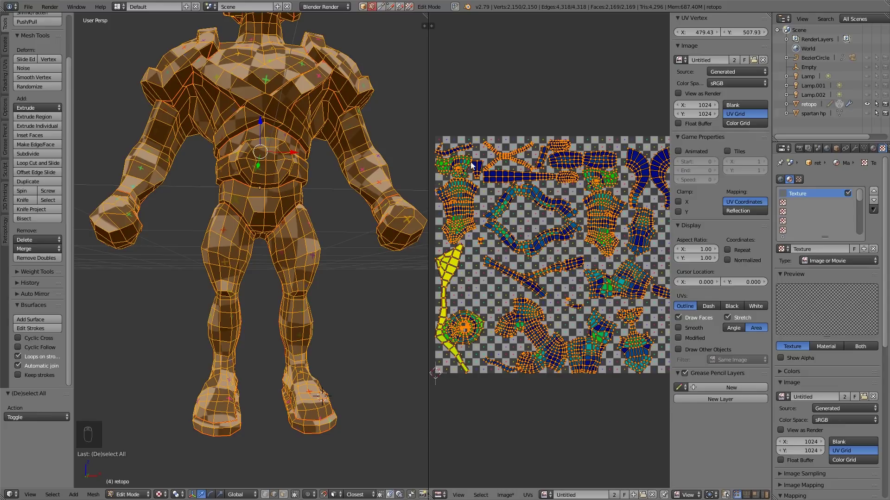
Step: Reselect all UVs and enable syncing between the UV and mesh selections
right_click(456, 269)
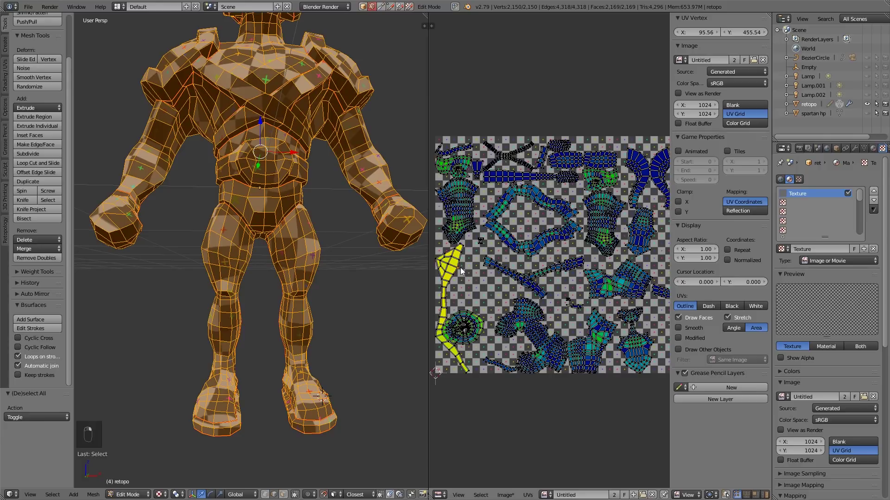
key(a)
key(a)
key(a)
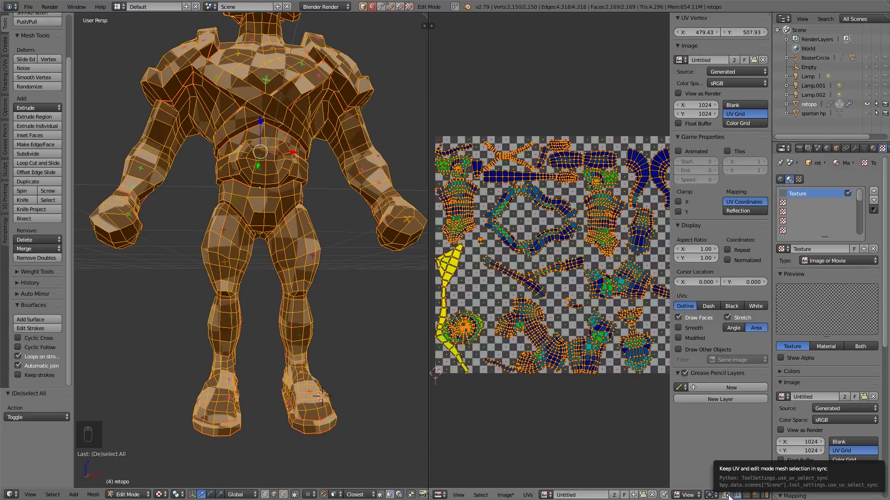
click(729, 496)
Step: Clear the selection and circle-select the round UV island to locate its faces on the mesh
right_click(478, 327)
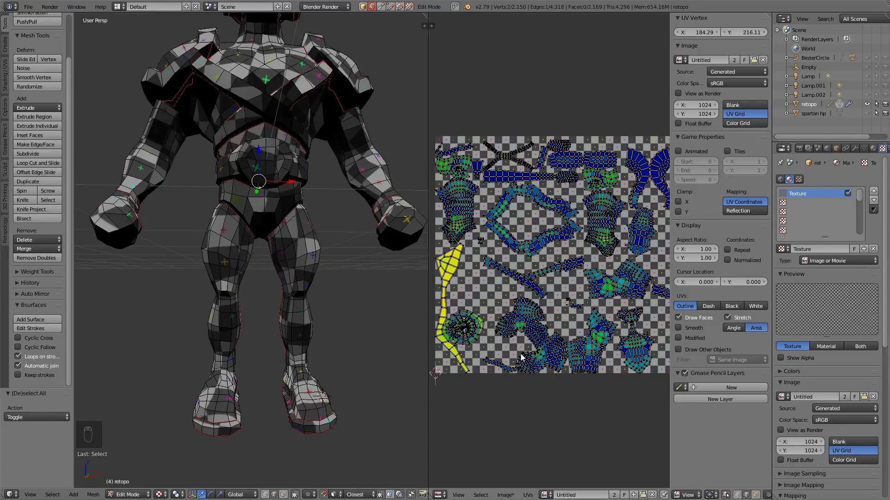
key(a)
key(c)
drag(470, 330, 469, 332)
right_click(472, 320)
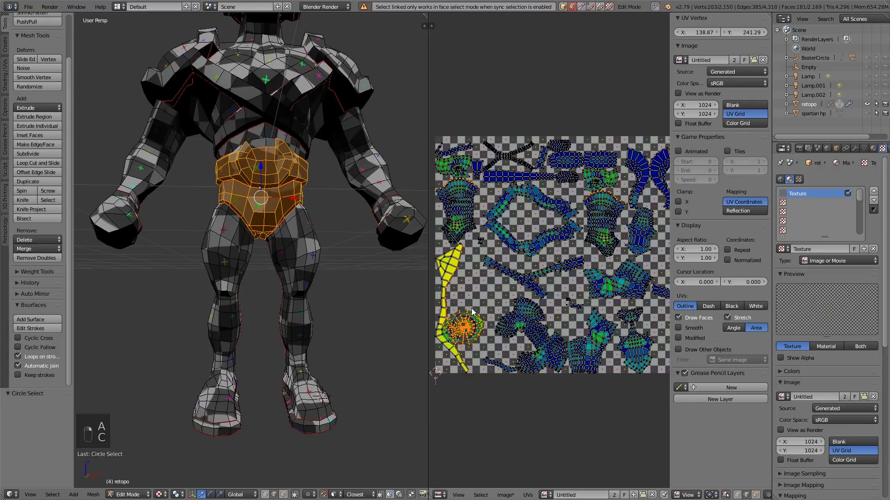
Step: Examine the selected pelvis and belly faces on the model and compare the area stretch colours across the UV islands
middle_drag(231, 206, 418, 243)
middle_drag(291, 217, 310, 207)
scroll(310, 207, up, 2)
middle_drag(415, 192, 328, 149)
scroll(329, 149, up, 5)
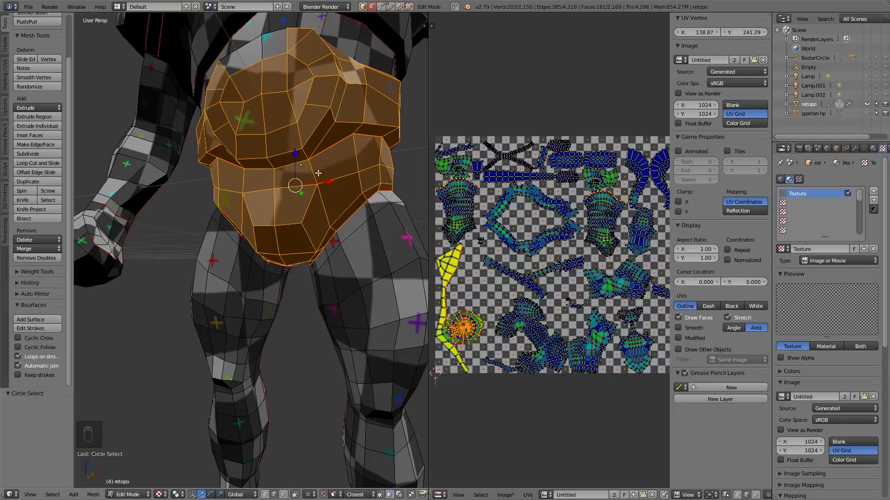
mouse_move(346, 196)
middle_down()
mouse_move(332, 210)
mouse_move(344, 234)
mouse_move(350, 194)
middle_up()
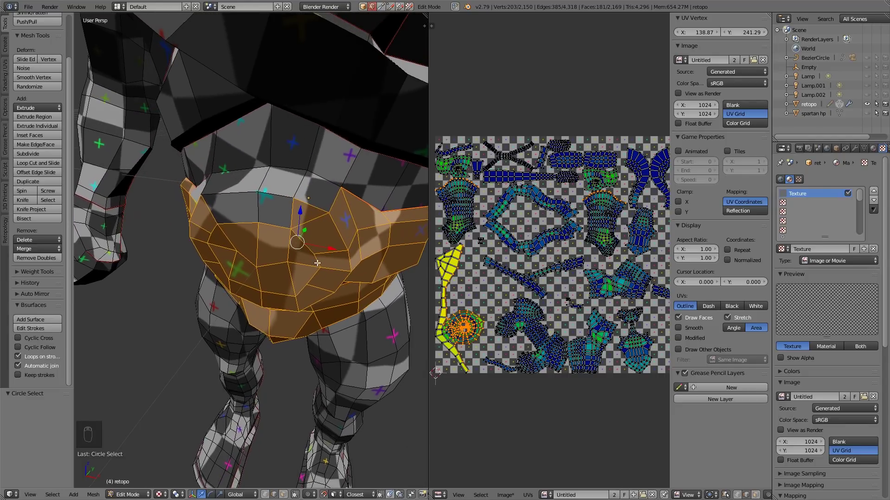
middle_drag(332, 190, 335, 211)
scroll(461, 185, up, 2)
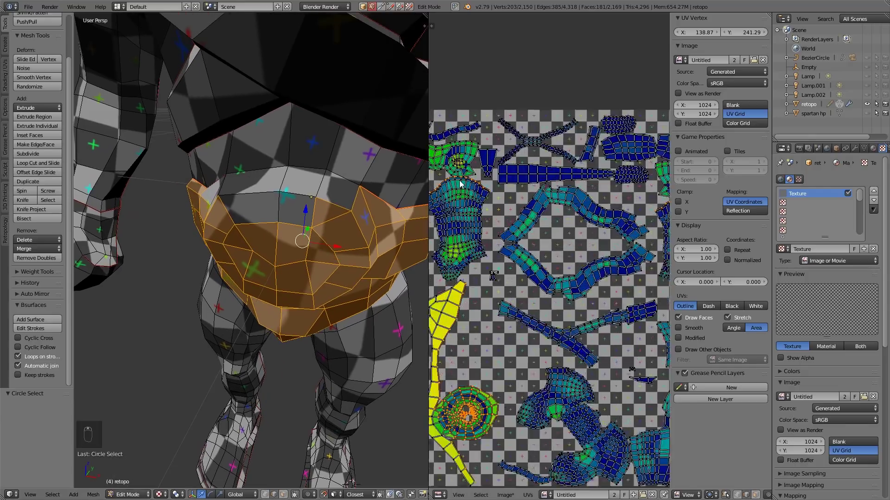
scroll(461, 184, up, 3)
scroll(461, 180, down, 2)
middle_drag(570, 280, 467, 281)
ctrl+scroll(586, 292, left, 3)
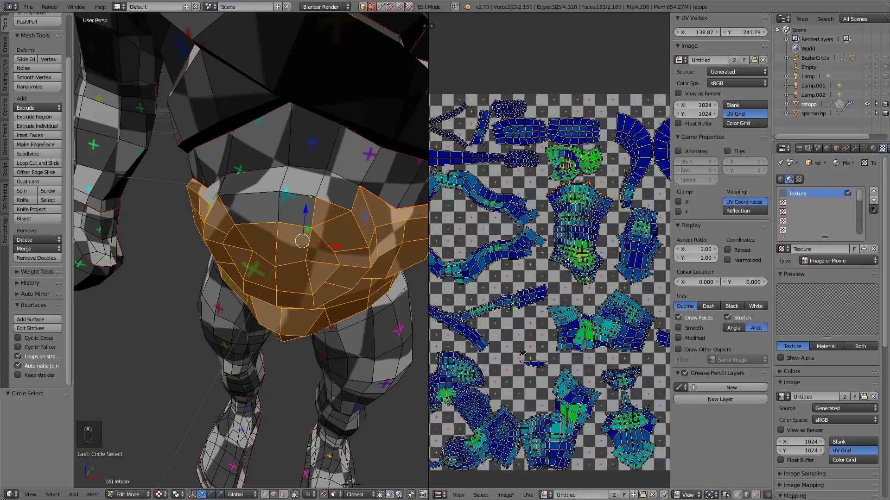
shift+scroll(537, 311, down, 5)
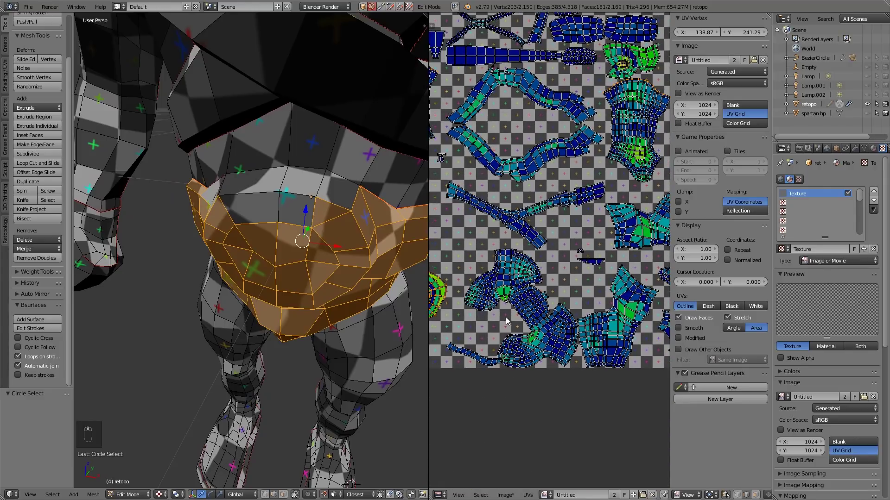
ctrl+scroll(551, 262, left, 4)
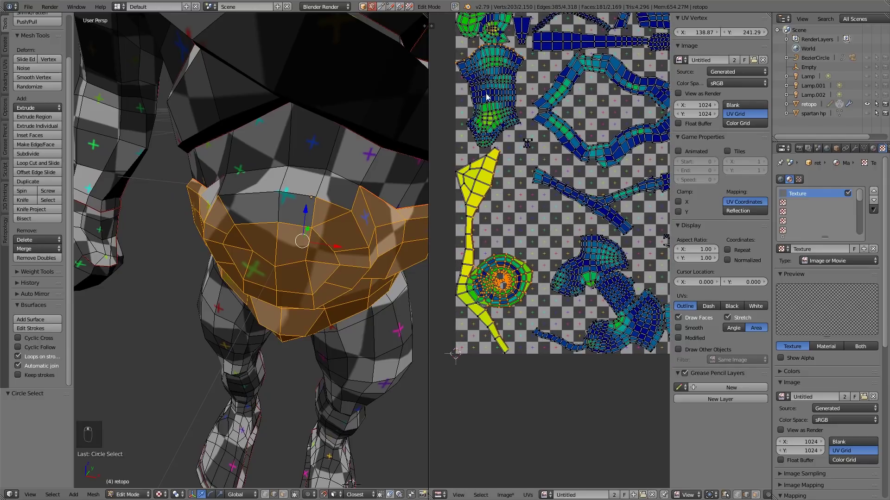
Step: Select the edges along the character's waist above the belly and mark them as a UV seam
mouse_move(361, 201)
middle_down()
mouse_move(361, 227)
mouse_move(360, 205)
middle_up()
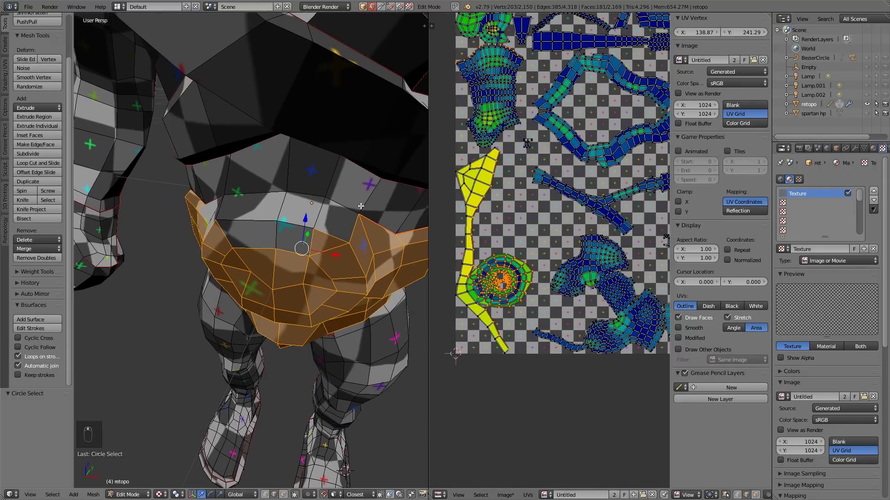
right_click(310, 193)
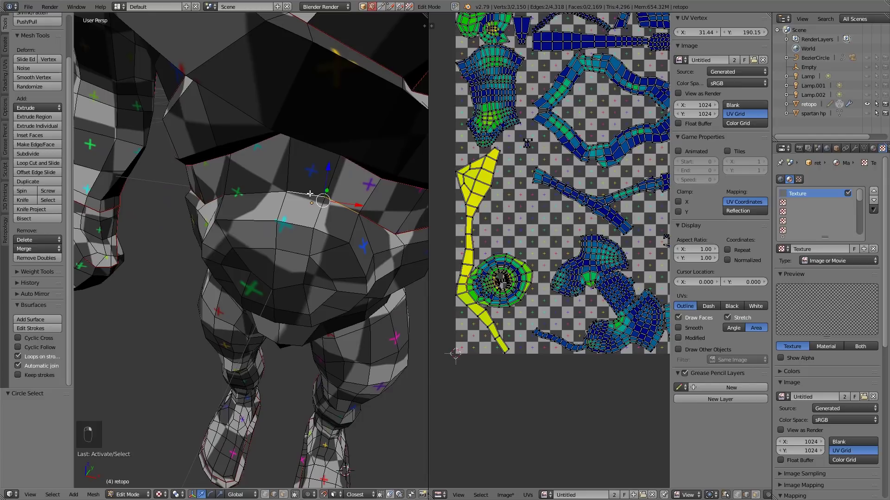
key(ctrl+e)
click(264, 198)
middle_drag(342, 304, 318, 225)
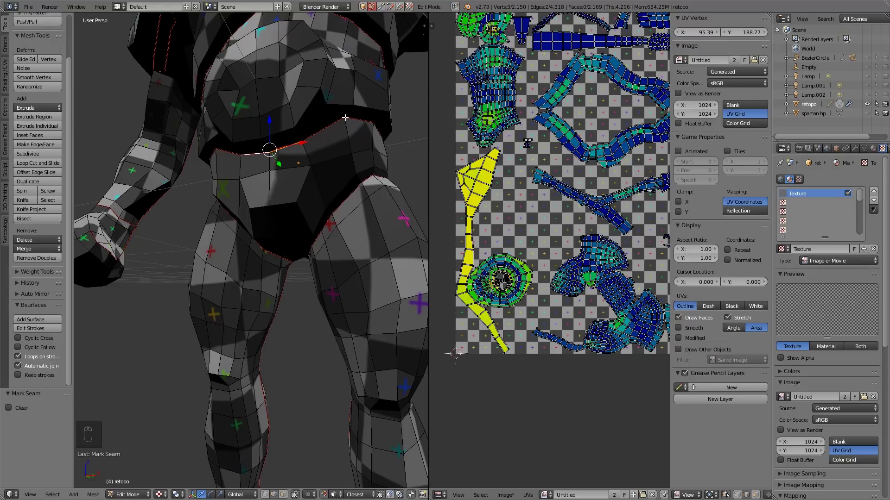
Step: Select the vertical edges across the back of the character's belt and mark them as a UV seam
middle_drag(336, 144, 292, 213)
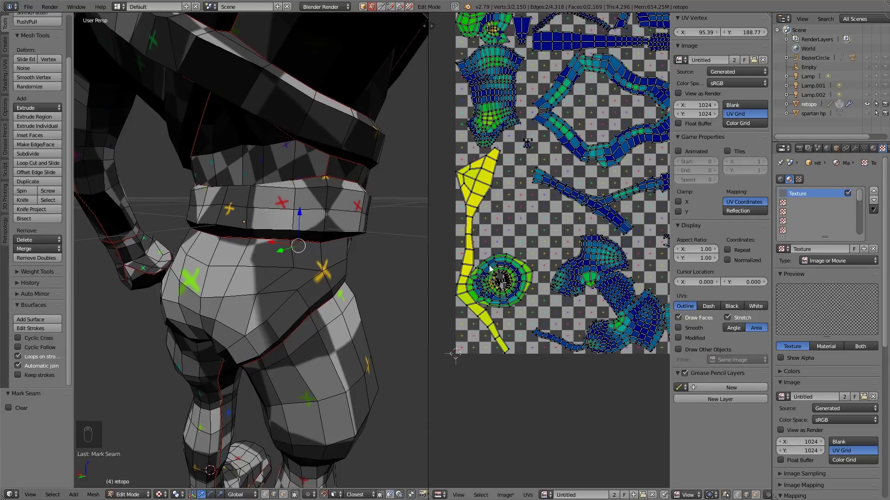
middle_drag(296, 186, 289, 188)
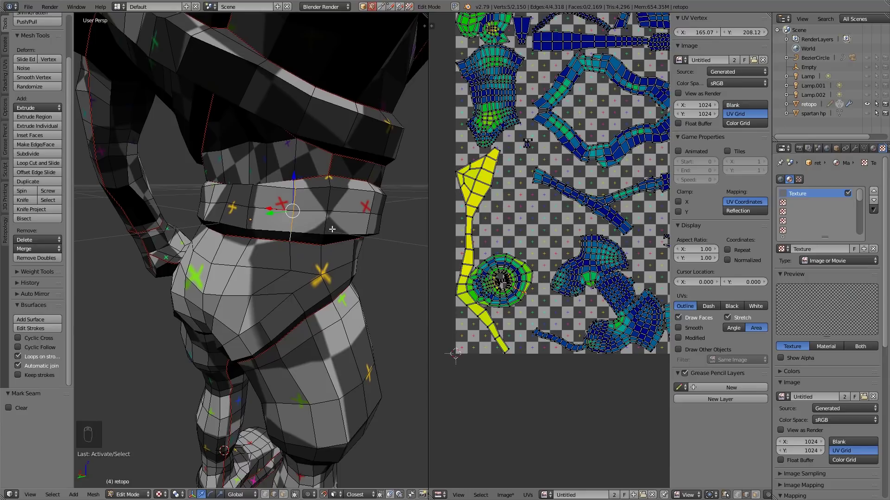
key(ctrl+e)
click(309, 222)
Step: Select the edges down the back of the pelvis below the belt and mark them as a UV seam
middle_drag(309, 223, 301, 232)
right_click(307, 254)
shift+right_click(314, 283)
key(ctrl+e)
click(338, 270)
middle_drag(209, 273, 340, 293)
key(ctrl+e)
click(267, 252)
Step: Select the whole mesh and unwrap it again with the new belt and pelvis seams
key(a)
key(a)
key(a)
key(u)
click(342, 290)
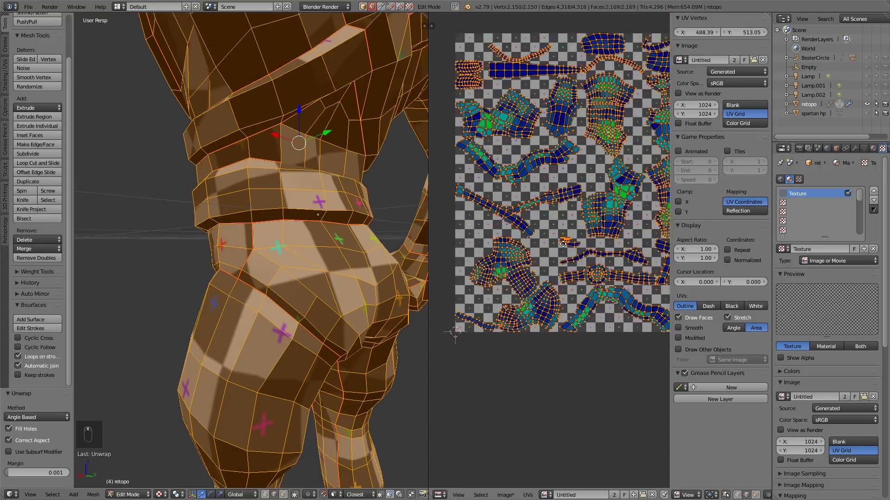
Step: Clear the selection and circle-select the yellow, stretched centre of the green UV island to locate its faces on the hand
middle_drag(563, 244, 507, 245)
scroll(507, 245, down, 1)
scroll(282, 318, down, 4)
middle_drag(128, 322, 282, 318)
shift+middle_drag(164, 244, 206, 252)
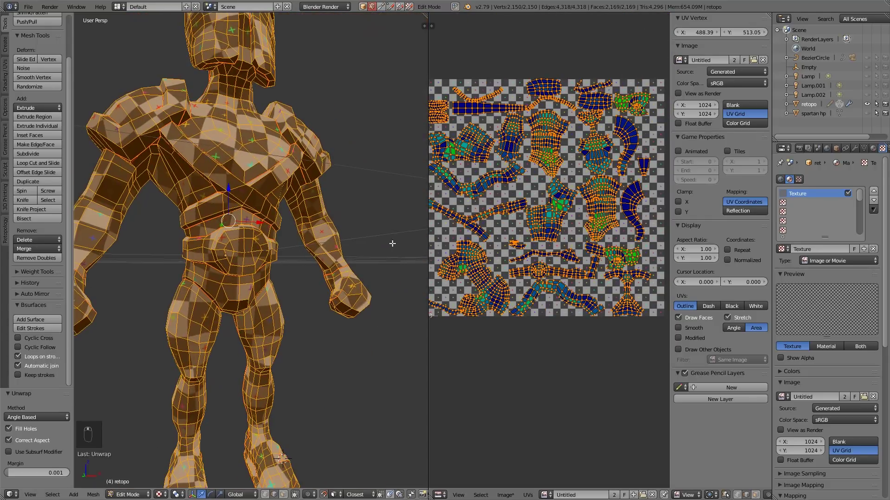
scroll(566, 132, up, 6)
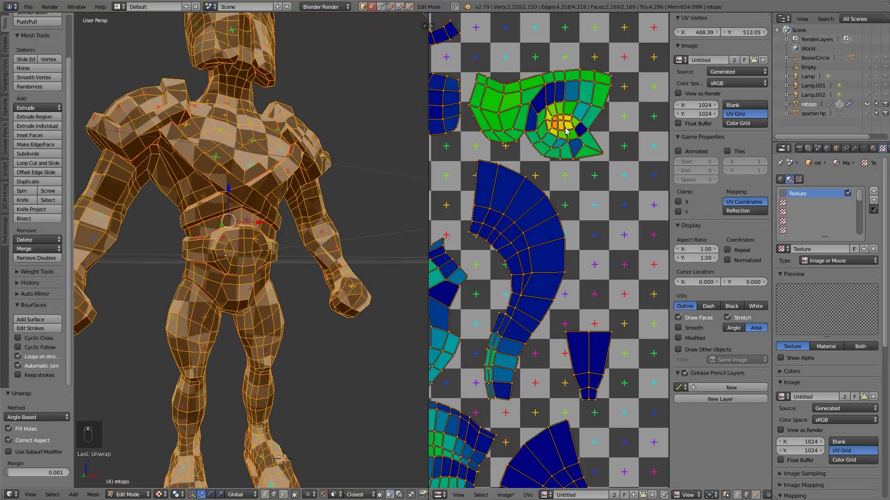
key(a)
key(c)
drag(565, 131, 551, 145)
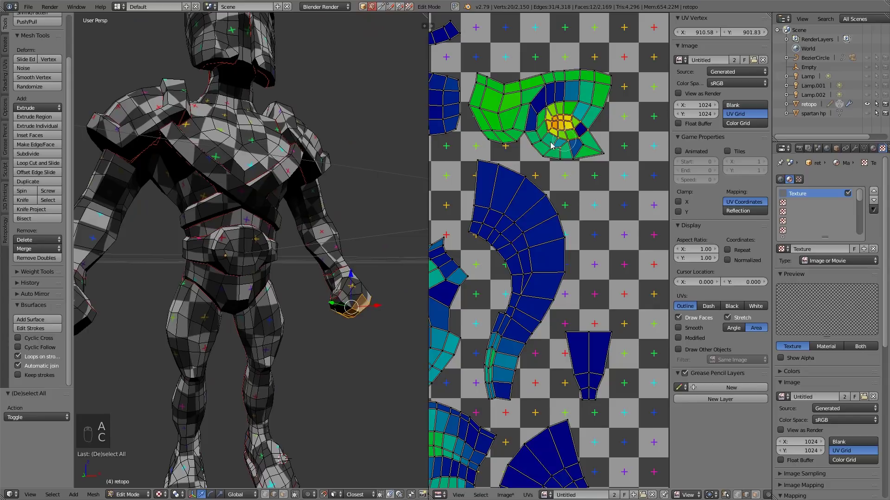
right_click(284, 333)
Step: Switch to edge selection and mark the connected edges across the clenched hand as a UV seam
middle_drag(336, 332, 236, 278)
scroll(298, 301, up, 3)
key(a)
key(ctrl+Tab)
click(328, 229)
right_click(338, 252)
shift+right_click(359, 248)
shift+right_click(375, 241)
scroll(236, 292, up, 4)
key(ctrl+e)
click(236, 298)
Step: Select the entire mesh and unwrap it with the new hand seam
key(a)
key(a)
key(a)
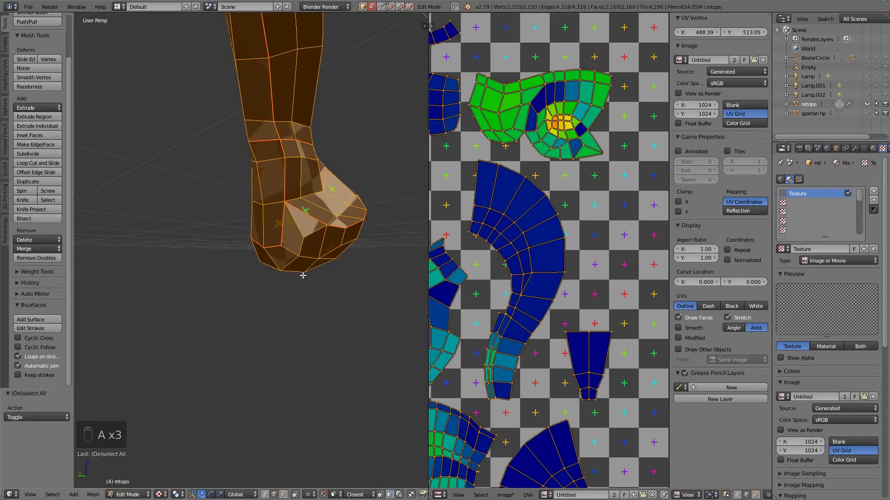
key(u)
click(303, 275)
Step: Circle-select the other hand's stretched UV faces and focus the 3D view on them
scroll(579, 288, down, 5)
middle_drag(602, 338, 574, 280)
key(a)
key(c)
click(579, 282)
scroll(324, 278, down, 8)
middle_drag(325, 278, 280, 274)
scroll(280, 273, up, 3)
key(KP_Decimal)
Step: Select the matching edges across the other hand and mark them as a UV seam
middle_drag(222, 278, 264, 291)
right_click(316, 262)
shift+right_click(302, 278)
shift+right_click(279, 293)
Step: Unwrap the whole mesh again and hide the UV editor's properties sidebar
key(a)
key(a)
key(u)
click(328, 268)
key(n)
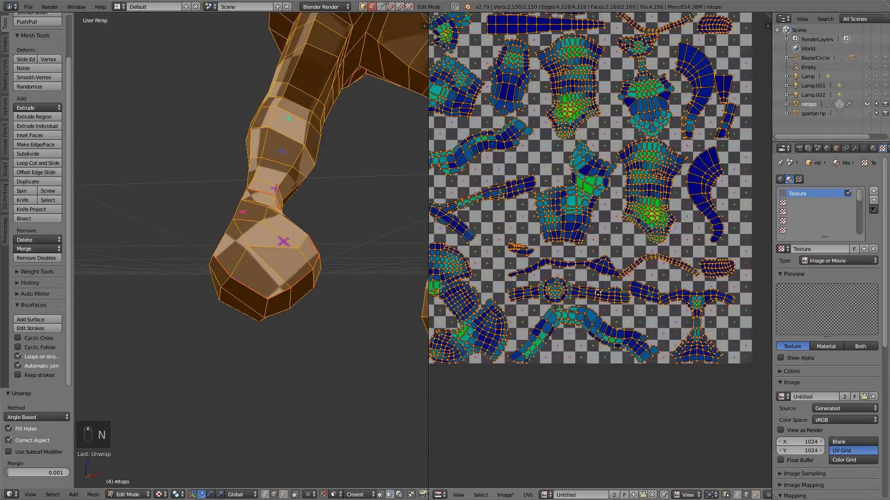
Step: Circle-select the green, stretched part of the large central UV island to locate its faces on the mesh
middle_drag(579, 218, 624, 236)
key(a)
key(c)
drag(581, 234, 619, 231)
Step: Switch the 3D view to solid shading and mark the crease edges where the arm meets the torso as a seam
mouse_move(342, 106)
shift+middle_down()
mouse_move(310, 231)
mouse_move(297, 218)
mouse_move(324, 223)
mouse_move(306, 235)
mouse_move(301, 214)
mouse_move(165, 280)
mouse_move(303, 242)
shift+middle_up()
key(a)
key(alt+z)
alt+right_click(301, 215)
shift+right_click(296, 211)
scroll(304, 242, up, 3)
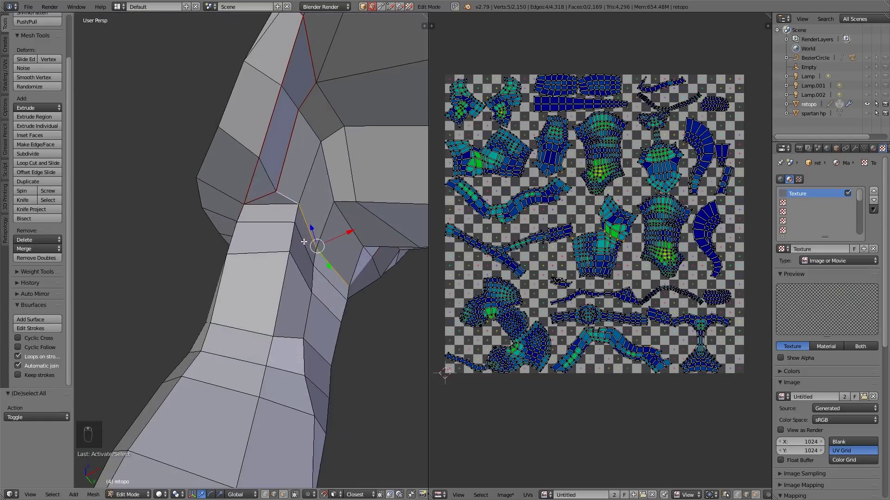
middle_drag(342, 271, 259, 407)
alt+right_click(267, 341)
shift+right_click(266, 321)
scroll(271, 316, down, 6)
scroll(258, 352, up, 4)
shift+middle_drag(259, 408, 287, 320)
Step: Mark the curved edge loops on both sides of the belly as seams and unwrap the whole mesh
alt+right_click(185, 318)
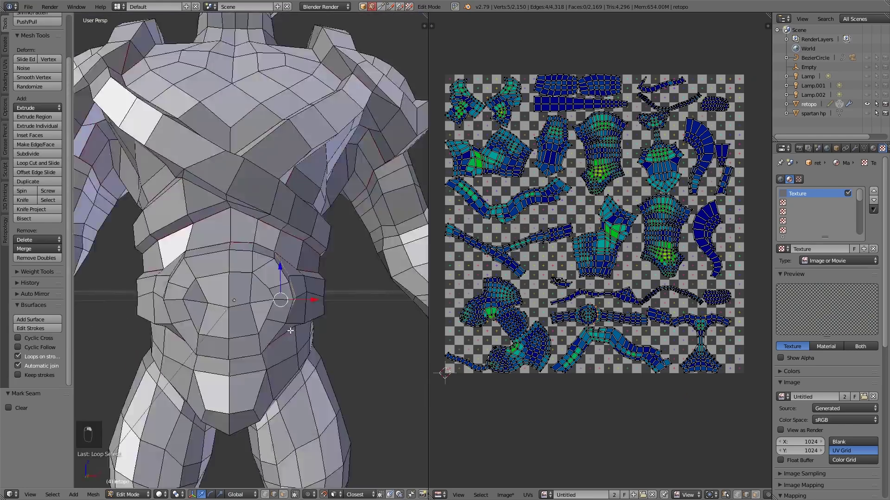
alt+shift+right_click(166, 301)
key(ctrl+e)
click(169, 304)
key(a)
key(a)
key(a)
key(u)
click(171, 304)
Step: Clear the selection and circle-select the stretched lower part of a leg UV island to locate its faces
key(a)
key(c)
click(605, 254)
right_click(605, 254)
Step: Select the edges around the ankle and down the side of the foot and mark them as a UV seam
middle_drag(380, 274, 352, 278)
shift+middle_drag(353, 440, 250, 352)
shift+middle_drag(251, 353, 315, 271)
shift+right_click(188, 258)
shift+right_click(302, 270)
shift+right_click(281, 306)
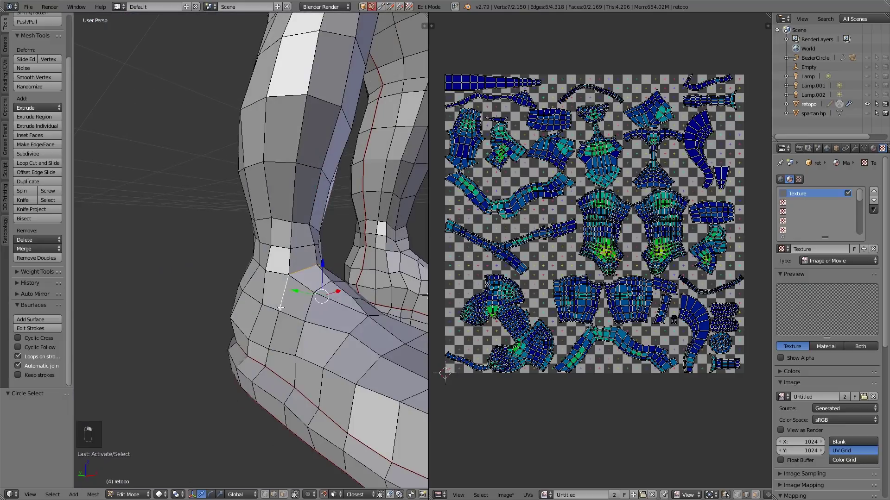
scroll(305, 311, down, 5)
scroll(318, 314, up, 5)
Step: Select the matching ankle and foot edges on the other leg and mark them as a UV seam
middle_drag(305, 311, 385, 296)
right_click(318, 314)
shift+right_click(320, 297)
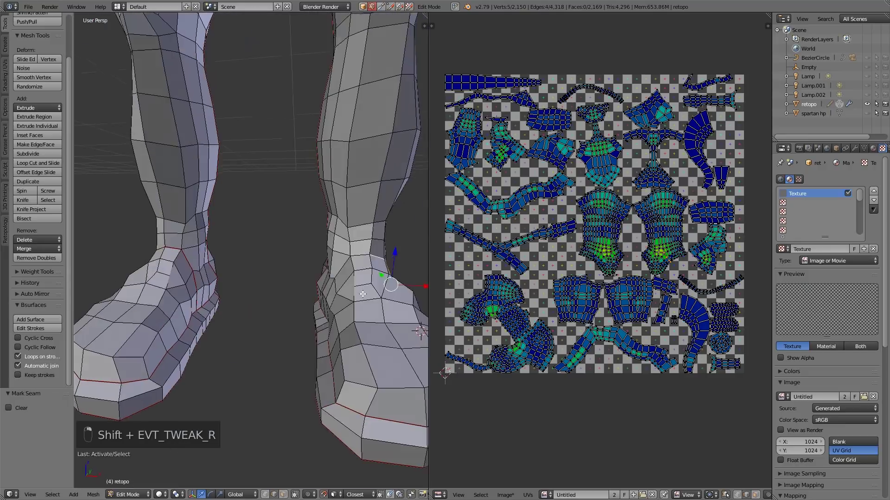
middle_drag(301, 288, 343, 288)
shift+right_click(332, 295)
key(ctrl+e)
click(343, 288)
Step: Select the whole mesh and unwrap it again with the new ankle seams
key(a)
key(a)
key(u)
click(343, 288)
Step: Circle-select the green area of the large lower UV island and focus the 3D view on its helmet faces
key(a)
key(c)
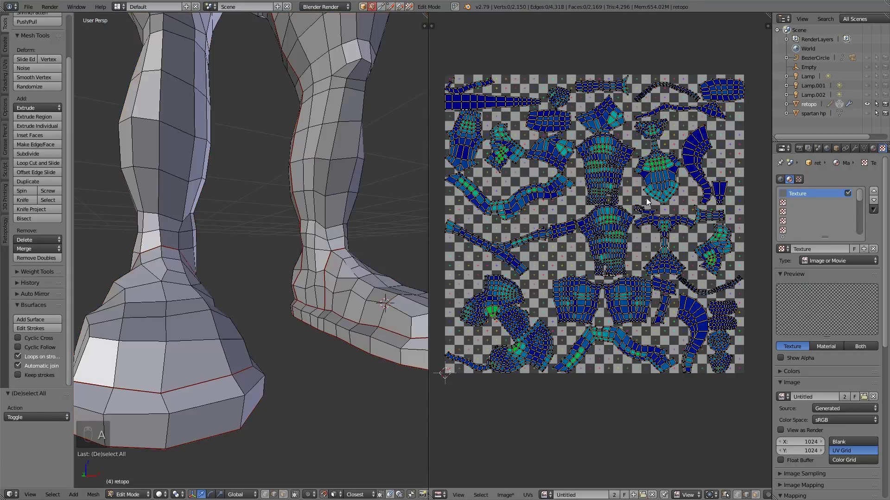
click(497, 317)
right_click(502, 317)
key(KP_Decimal)
Step: Extend the helmet's seam down towards the eye opening by marking the edges above it
right_click(234, 209)
middle_drag(325, 241, 241, 243)
shift+right_click(335, 219)
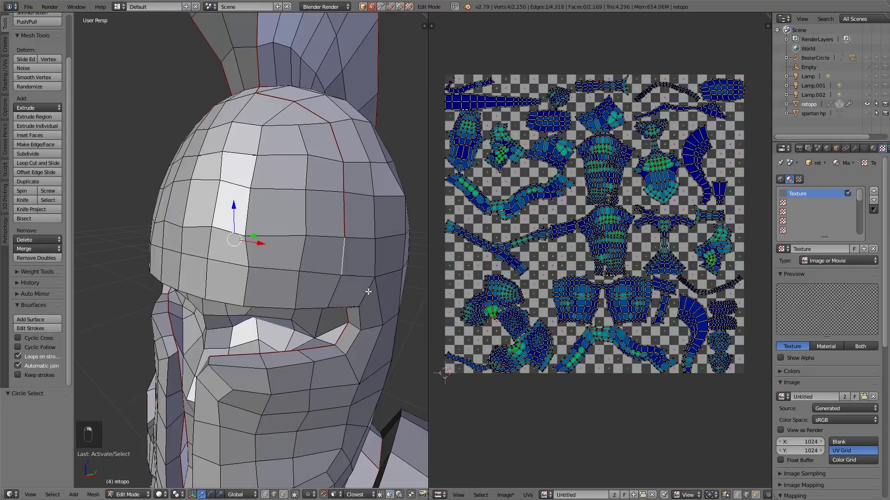
middle_drag(305, 296, 286, 297)
key(ctrl+e)
click(286, 333)
Step: Select the edges at the lower back corner of the helmet and mark them as a UV seam
middle_drag(286, 333, 385, 324)
right_click(223, 327)
shift+right_click(231, 330)
shift+right_click(240, 319)
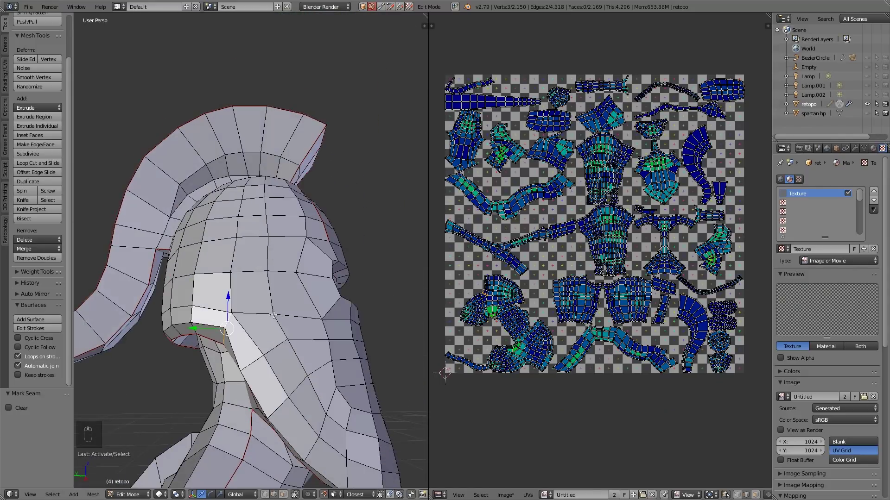
middle_drag(360, 358, 271, 345)
click(260, 325)
Step: Select the whole mesh and unwrap it again with the new helmet seams
key(a)
key(a)
key(u)
click(260, 322)
Step: Circle-select the stretched green area of the large lower UV island and locate its faces on the helmet
key(a)
key(c)
click(471, 313)
middle_drag(209, 357, 387, 364)
Step: Extend the seam from the helmet's lower back corner across its side, and unwrap the whole mesh again
right_click(225, 324)
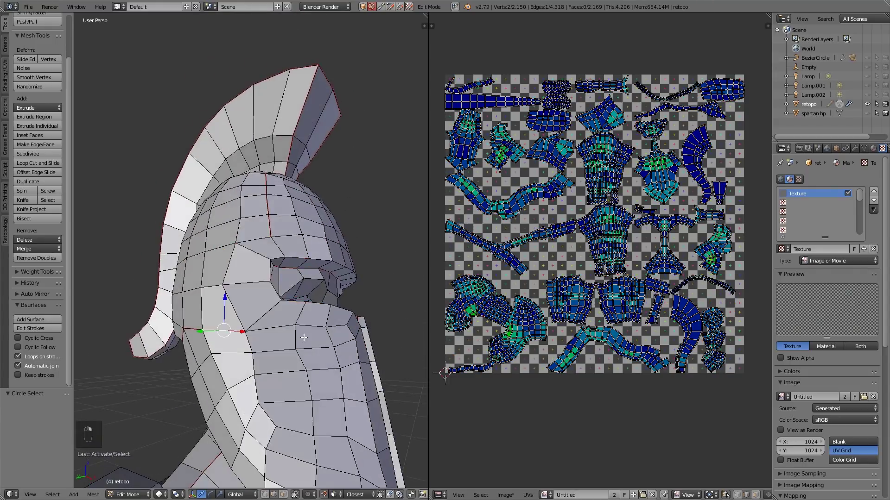
middle_drag(232, 326, 107, 338)
shift+right_click(297, 342)
key(ctrl+e)
click(324, 316)
key(a)
key(a)
key(u)
click(325, 315)
Step: Mark additional edges along the helmet's lower side as a seam and redo the unwrap of the entire mesh
key(a)
key(c)
mouse_move(208, 352)
middle_down()
mouse_move(296, 359)
mouse_move(195, 345)
middle_up()
right_click(222, 332)
shift+right_click(278, 365)
key(ctrl+e)
click(278, 329)
key(a)
key(a)
key(u)
click(335, 322)
key(a)
Step: Check the checker pattern over the whole character in textured shading
middle_drag(515, 321, 530, 338)
mouse_move(217, 342)
middle_down()
mouse_move(284, 344)
mouse_move(253, 319)
mouse_move(338, 312)
mouse_move(338, 356)
mouse_move(343, 350)
middle_up()
scroll(285, 343, down, 5)
key(alt+z)
scroll(337, 355, up, 3)
scroll(342, 351, down, 3)
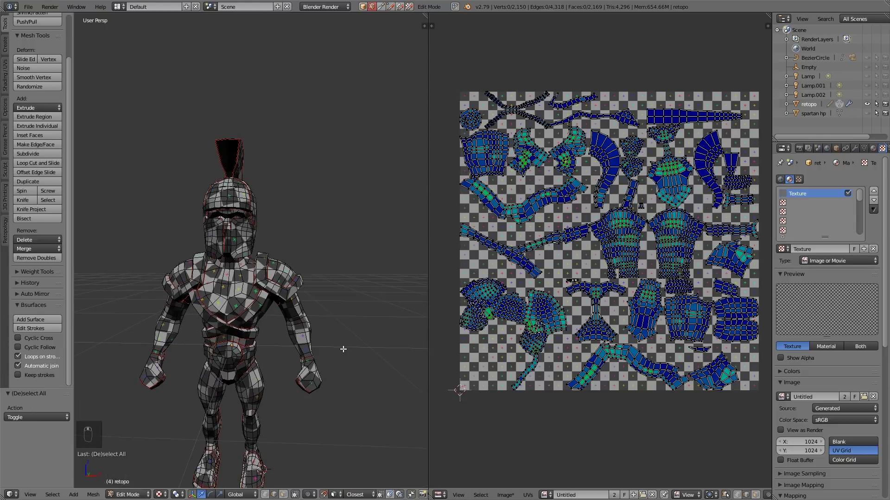
middle_drag(294, 452, 287, 322)
drag(866, 76, 867, 94)
scroll(301, 342, down, 2)
mouse_move(260, 352)
middle_down()
mouse_move(301, 342)
mouse_move(421, 232)
mouse_move(320, 241)
middle_up()
Step: Return the 3D view to solid shading and circle-select the stretched hand island to locate its faces
click(159, 495)
click(176, 462)
scroll(250, 326, up, 7)
middle_drag(251, 326, 179, 302)
key(a)
key(a)
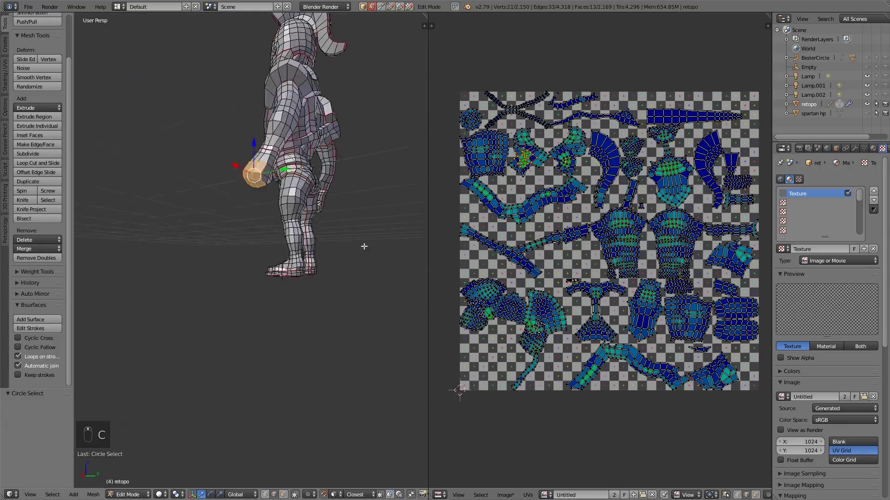
Step: Mark the selected edges on the hand as a seam and unwrap the whole mesh again
scroll(363, 249, up, 4)
middle_drag(324, 291, 250, 253)
key(ctrl+e)
click(248, 253)
scroll(255, 259, down, 3)
key(a)
key(a)
key(u)
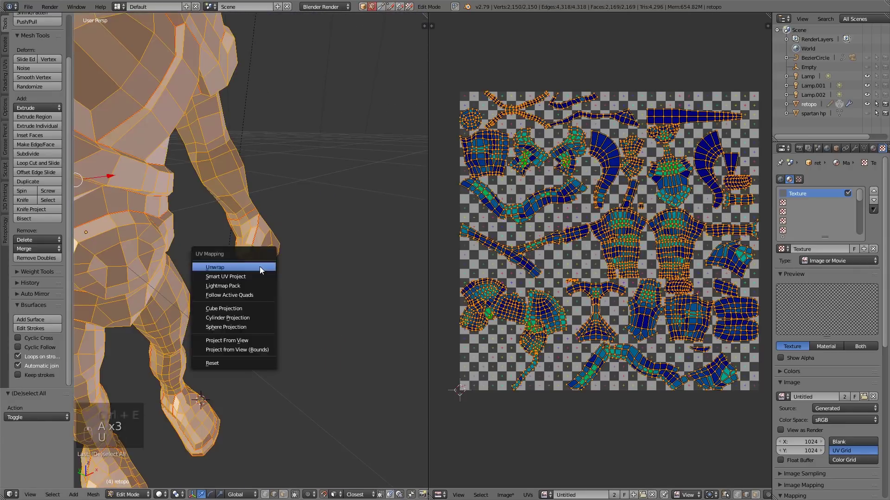
click(260, 268)
Step: Circle-select the hand's faces and examine the stretching of their UV island
key(a)
key(c)
drag(253, 231, 265, 255)
middle_drag(725, 327, 661, 318)
scroll(661, 318, up, 6)
scroll(280, 254, up, 3)
mouse_move(338, 321)
middle_down()
mouse_move(279, 255)
mouse_move(353, 277)
mouse_move(237, 282)
mouse_move(324, 293)
mouse_move(303, 289)
middle_up()
Step: Show the mesh in wireframe, mark another edge on the hand as a seam and unwrap everything again
key(a)
key(z)
right_click(264, 193)
key(ctrl+e)
click(251, 178)
key(a)
key(a)
key(u)
click(270, 263)
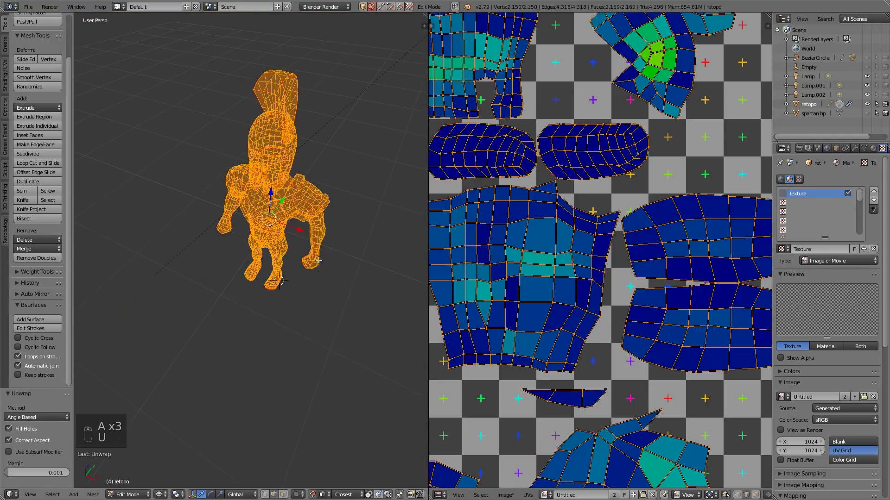
Step: Circle-select a hand in the 3D view and inspect its corresponding islands in the UV layout
key(a)
key(c)
drag(311, 257, 312, 263)
scroll(611, 186, down, 10)
scroll(611, 188, up, 6)
scroll(222, 298, up, 8)
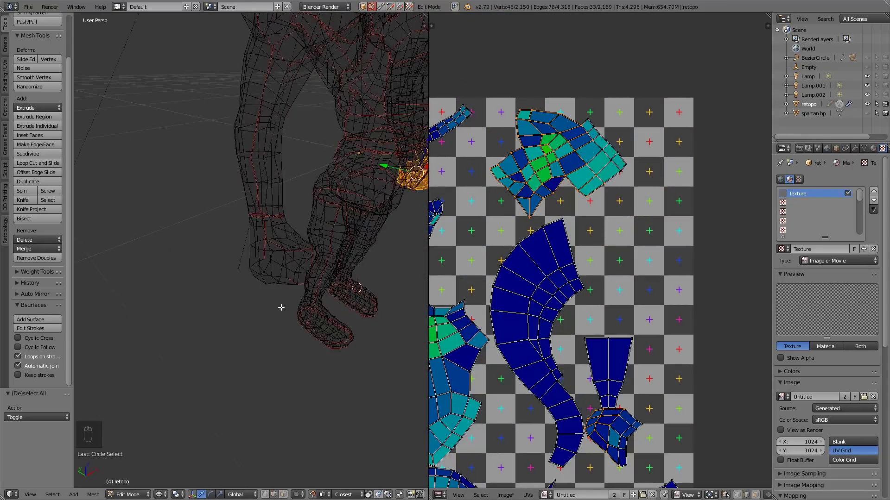
Step: Mark one more hand edge as a seam and unwrap the whole mesh again
right_click(226, 239)
middle_drag(225, 239, 238, 238)
key(ctrl+e)
click(235, 223)
key(a)
key(a)
key(u)
click(282, 251)
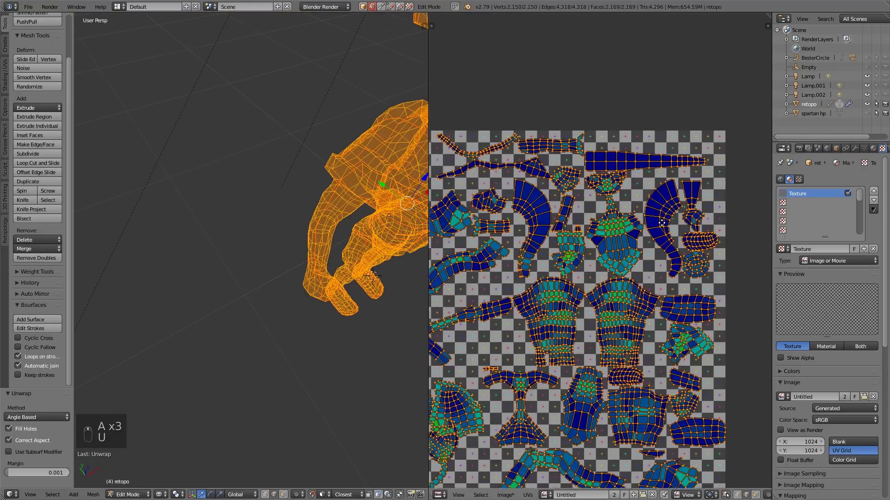
Step: Circle-select the hand to check its new UV islands, and display the whole character in textured shading
key(a)
key(c)
click(315, 285)
scroll(601, 275, up, 1)
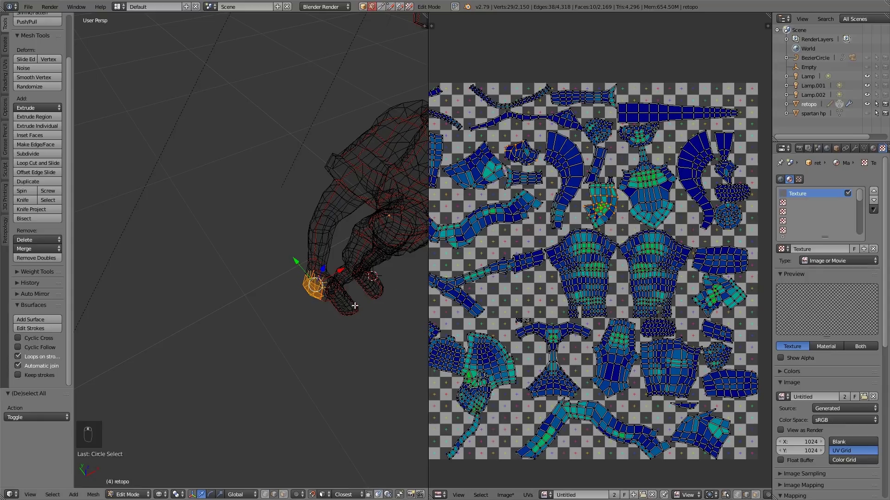
middle_drag(353, 304, 290, 300)
scroll(290, 299, down, 4)
key(alt+z)
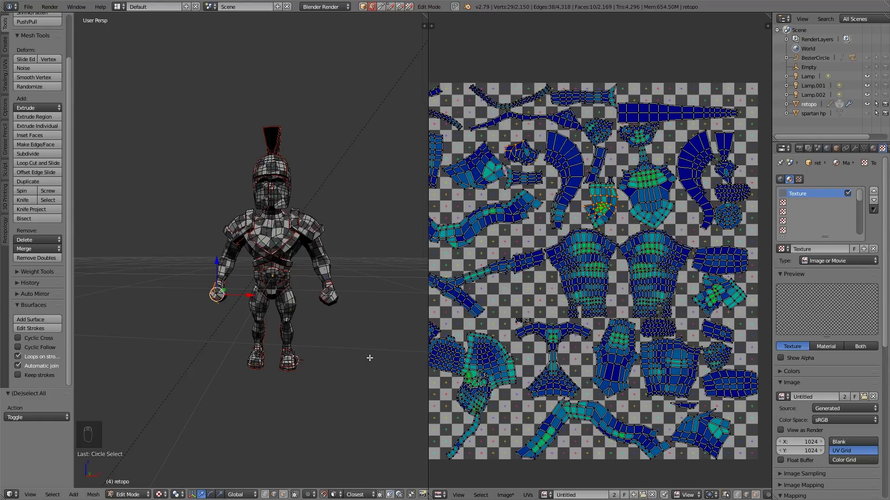
scroll(310, 315, up, 4)
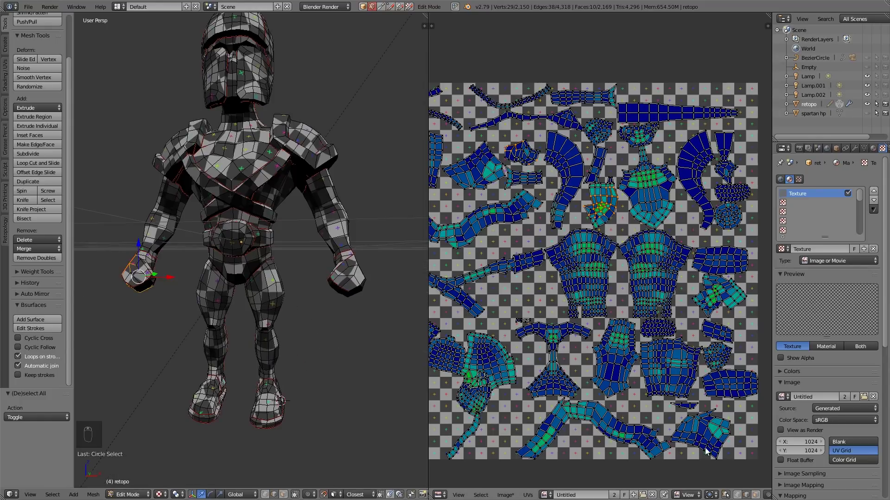
Step: Turn off UV selection sync, select the character's left hand as linked faces delimited by seams, and scale its UVs by 1.2
click(725, 495)
key(a)
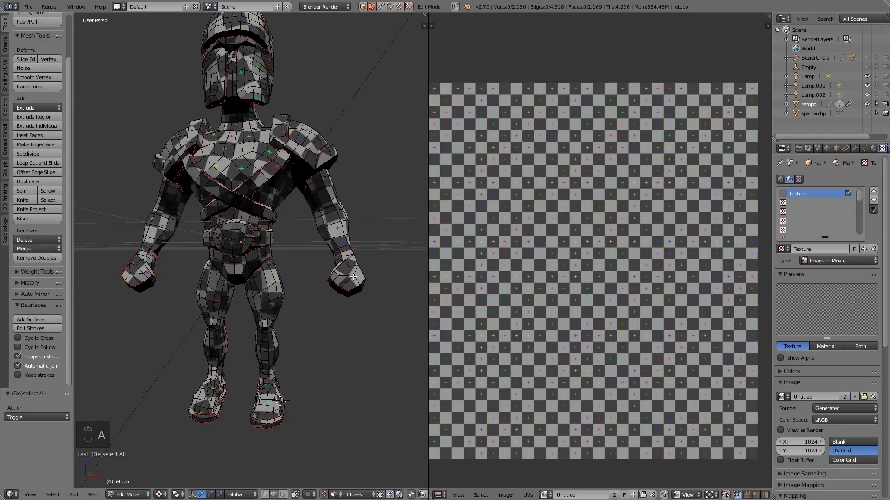
key(l)
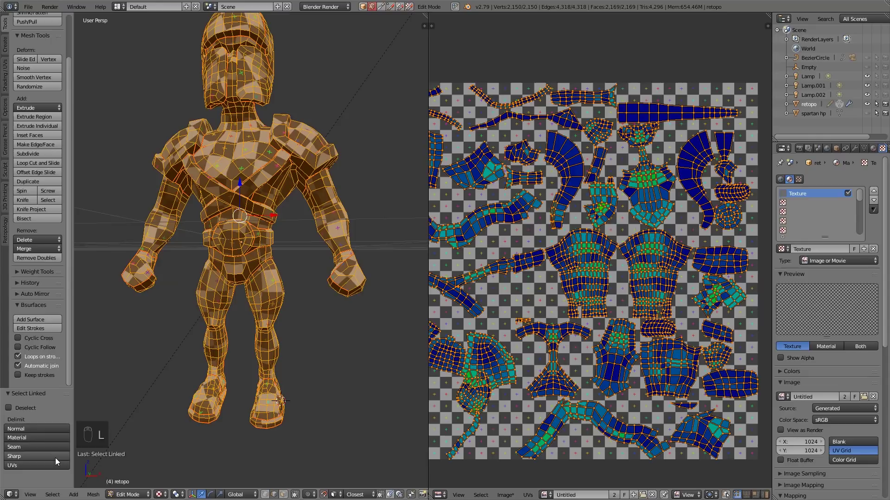
click(40, 447)
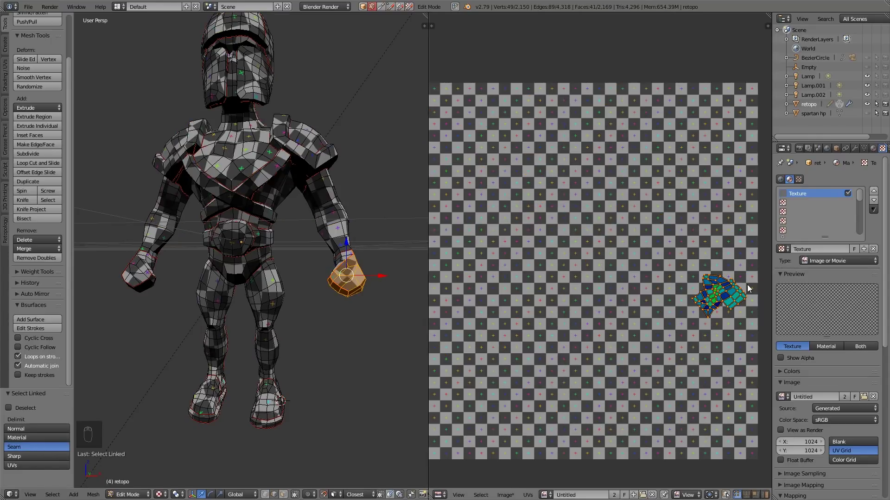
key(s)
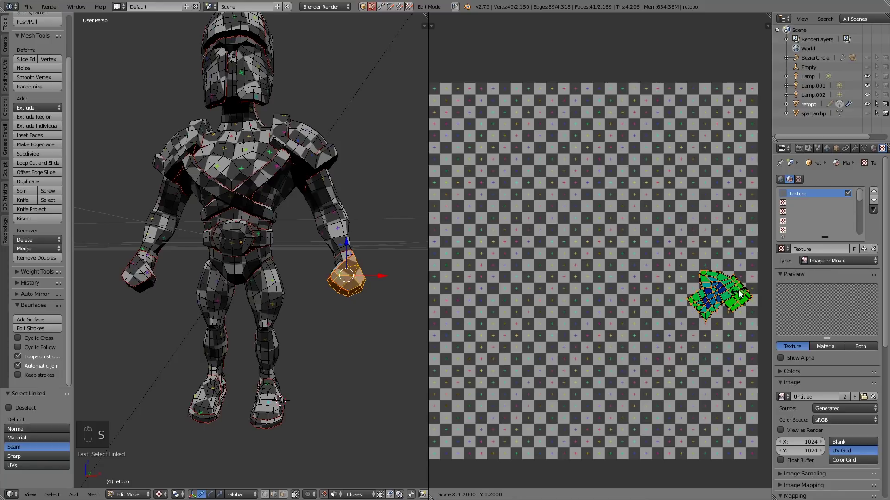
click(739, 294)
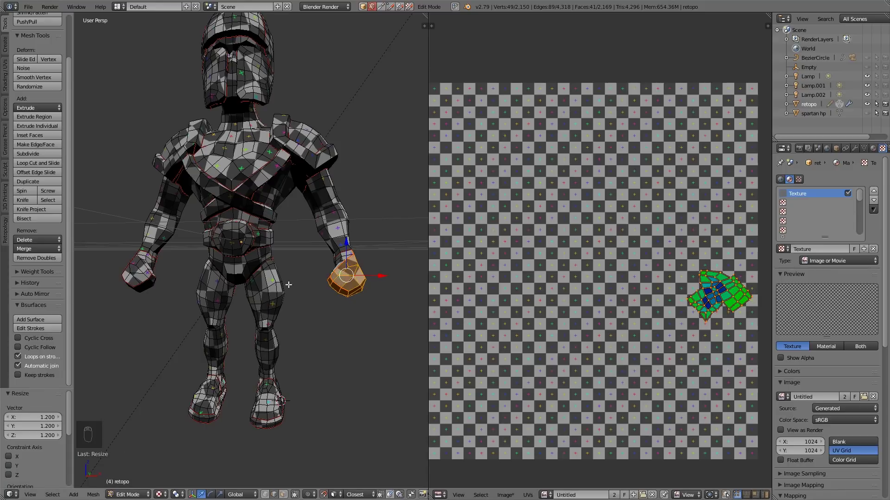
Step: Select both seam-delimited parts of the character's right hand and scale their UVs by 0.9
right_click(139, 274)
key(l)
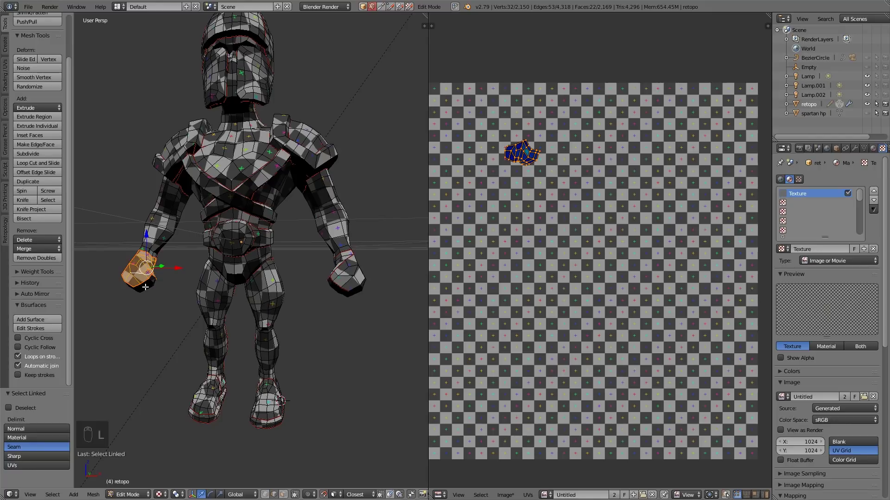
key(shift+l)
mouse_move(152, 282)
middle_down()
mouse_move(179, 266)
mouse_move(141, 300)
mouse_move(157, 288)
middle_up()
key(l)
key(s)
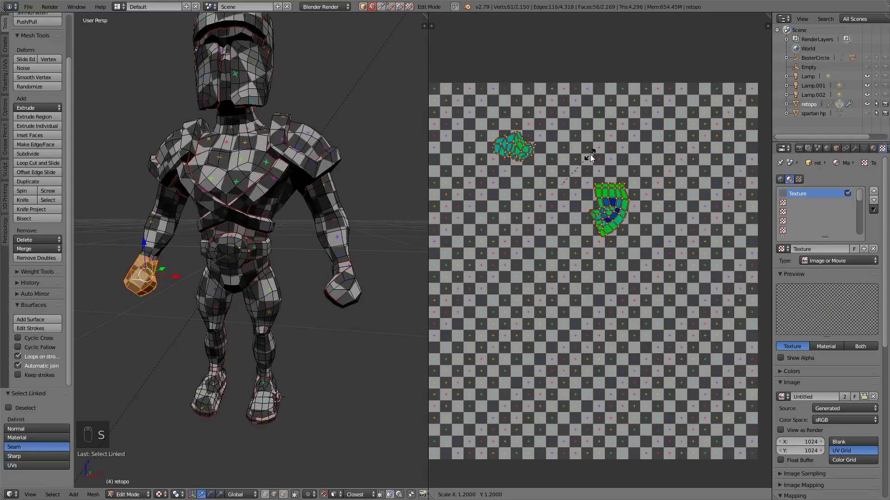
click(579, 165)
Step: Scale the right hand's UV islands by 1.4
middle_drag(288, 185, 301, 266)
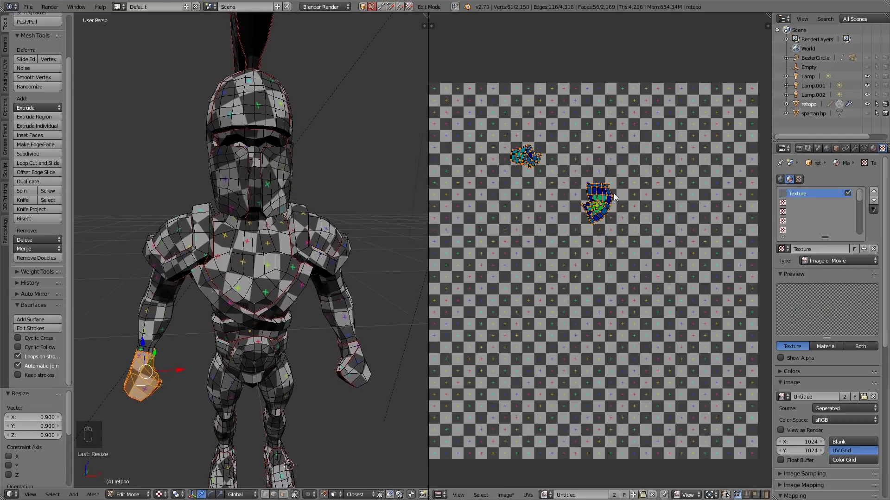
key(s)
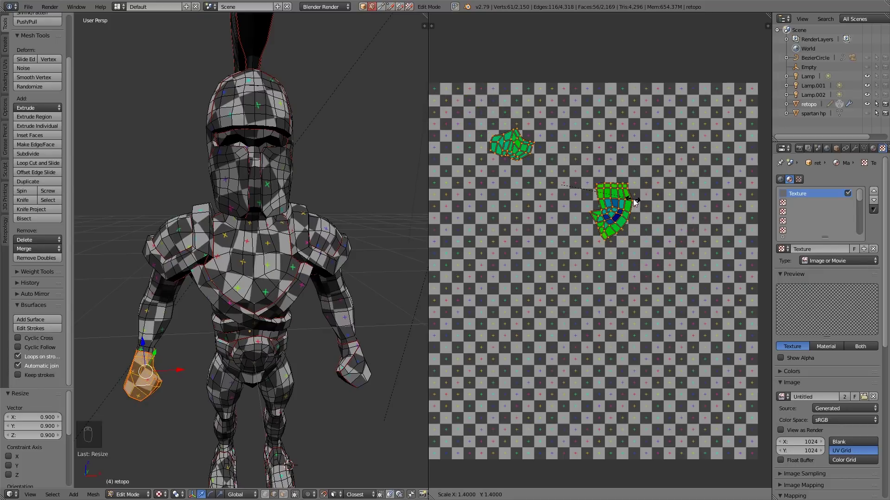
click(633, 200)
Step: Switch to solid shading and mark the edges under the helmet's chin, at the top of the neck, as a seam
mouse_move(271, 182)
middle_down()
mouse_move(245, 186)
mouse_move(270, 143)
middle_up()
key(a)
key(l)
key(l)
scroll(243, 197, up, 7)
key(a)
click(160, 495)
click(178, 463)
right_click(283, 128)
shift+right_click(231, 136)
key(ctrl+e)
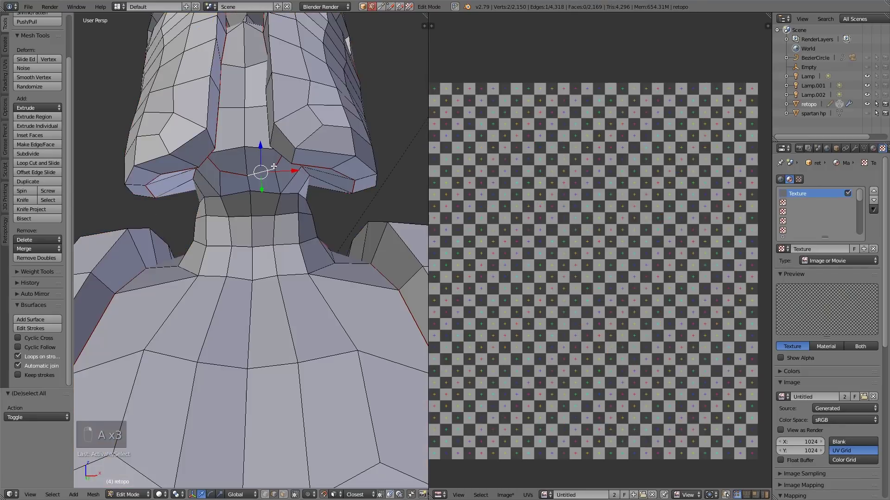
key(ctrl+e)
click(276, 169)
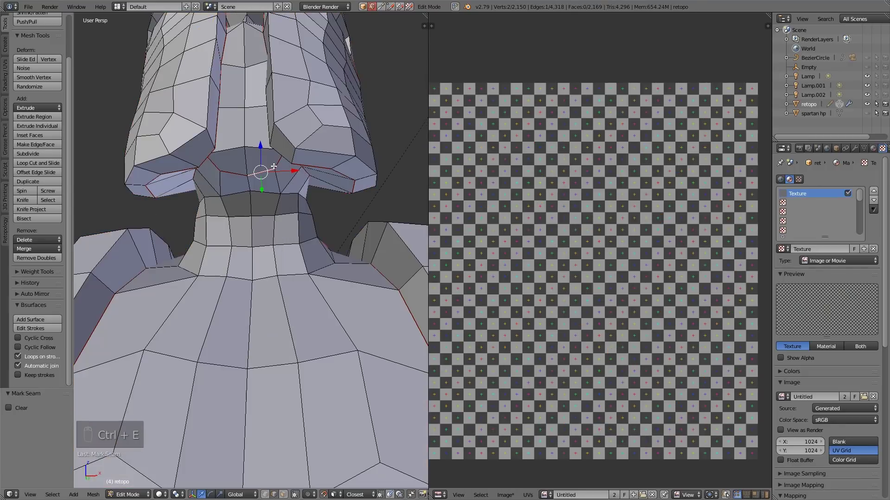
Step: Select the seam-delimited helmet, face, neck and chest parts and unwrap only these
key(l)
key(l)
key(l)
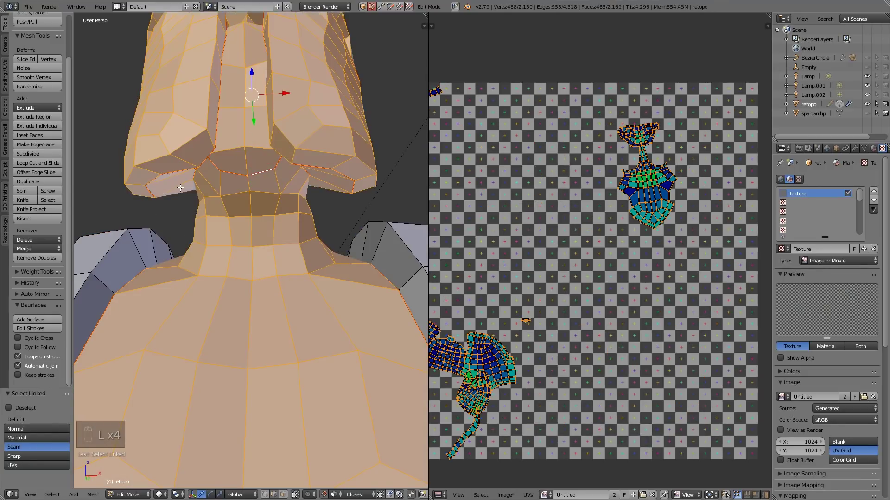
scroll(222, 201, down, 6)
middle_drag(270, 199, 266, 217)
key(u)
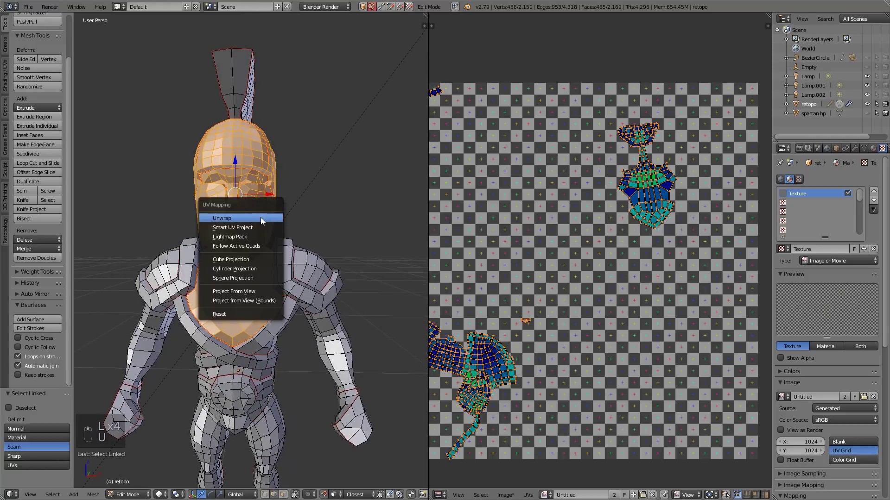
click(257, 215)
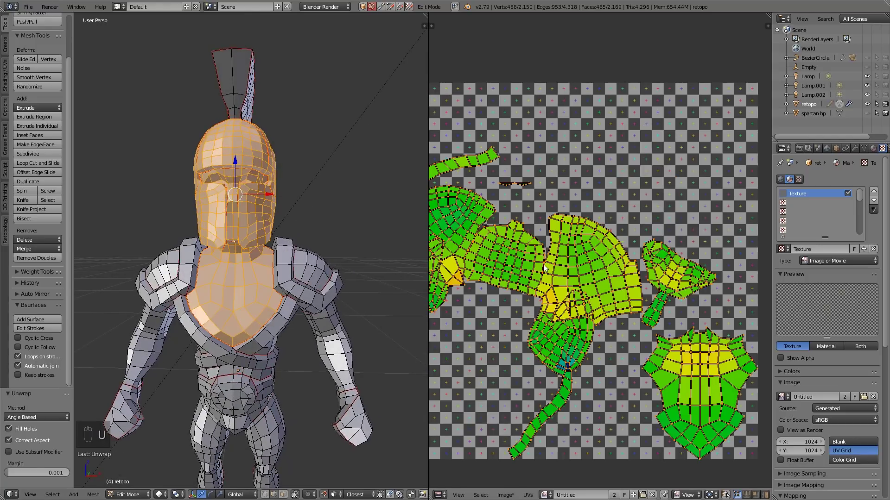
Step: Show the model in textured shading and scale the newly unwrapped head and chest UVs by 0.6
click(158, 495)
click(174, 442)
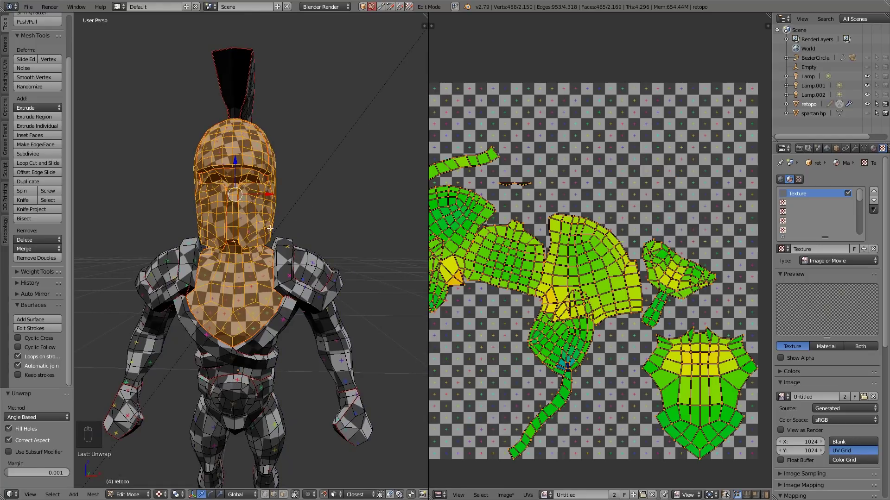
key(s)
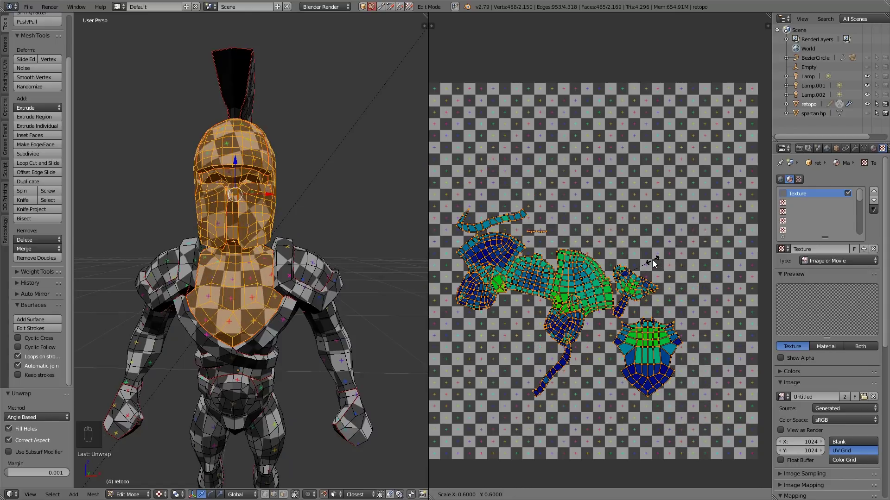
click(654, 263)
Step: Turn UV selection sync back on, circle-select the tiny flattened UV island and delete its faces from the mesh
click(726, 494)
key(a)
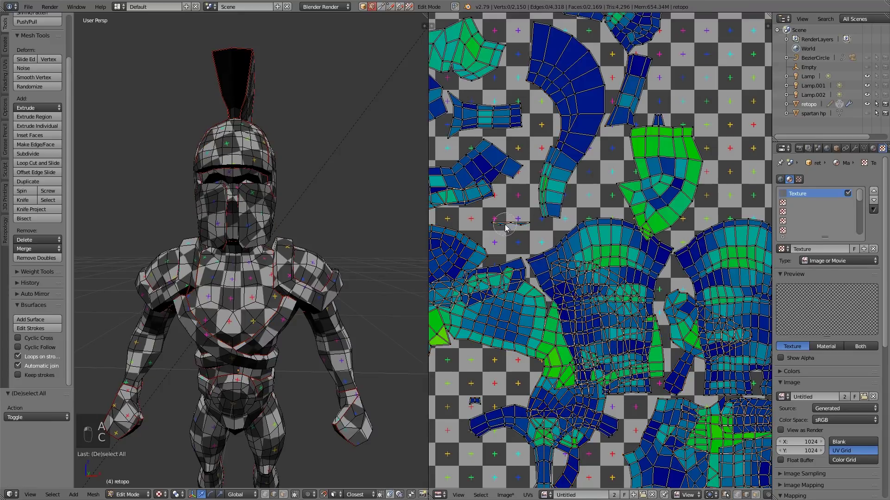
key(c)
click(509, 224)
right_click(509, 223)
middle_drag(301, 129, 330, 177)
scroll(324, 181, up, 6)
mouse_move(286, 223)
shift+middle_down()
mouse_move(311, 195)
mouse_move(318, 254)
shift+middle_up()
key(z)
key(Delete)
click(278, 318)
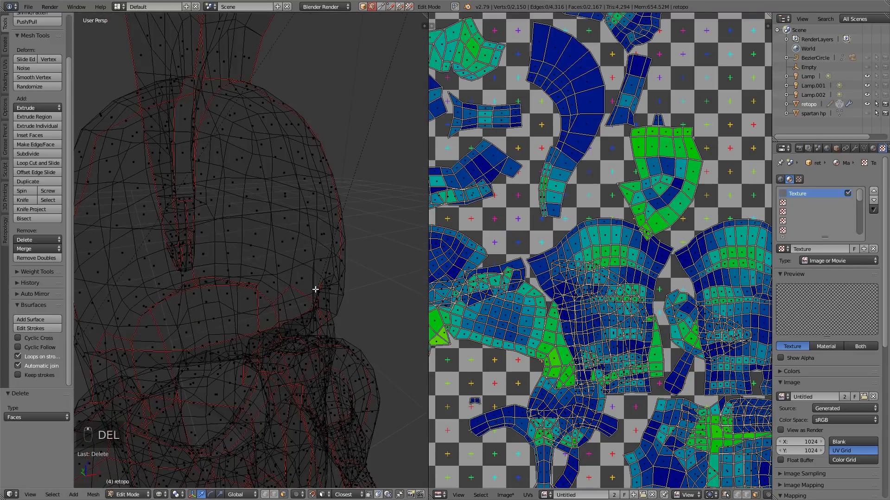
Step: Remove doubles across the whole mesh and display the model in textured shading again
key(a)
click(44, 259)
key(a)
scroll(357, 260, down, 5)
key(z)
mouse_move(357, 259)
middle_down()
mouse_move(344, 317)
mouse_move(324, 281)
middle_up()
key(a)
click(159, 495)
click(172, 438)
middle_drag(218, 327, 328, 329)
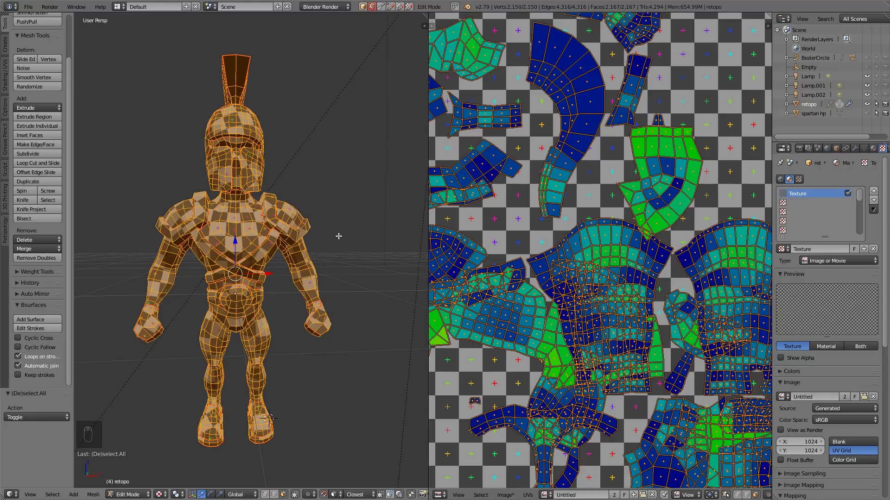
Step: Select the helmet's seam-delimited parts and move their UVs toward the lower-left area of the UV layout
scroll(693, 231, down, 3)
key(a)
key(l)
key(g)
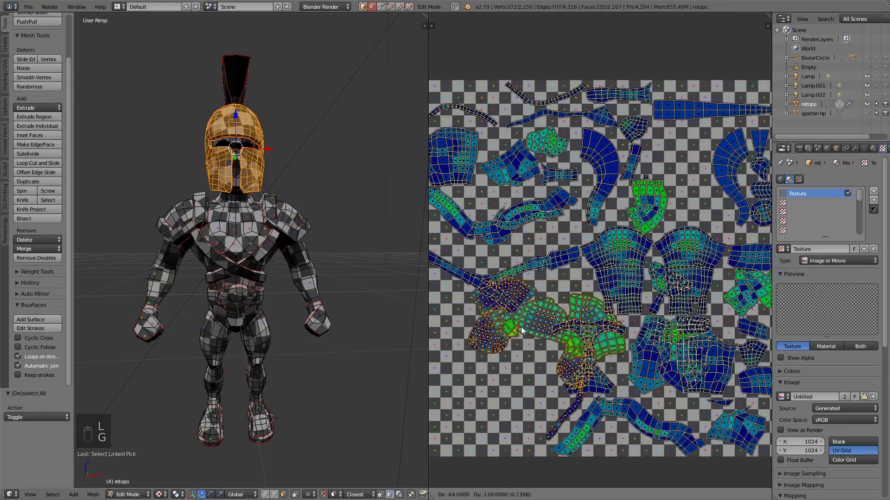
ctrl+click(558, 366)
middle_drag(557, 365, 558, 276)
Step: Circle-select the helmet UV faces where the narrow strip joins the island, and frame them on the model in solid shading
middle_drag(127, 163, 162, 178)
key(a)
key(c)
click(537, 345)
right_click(538, 345)
mouse_move(324, 232)
middle_down()
mouse_move(273, 229)
mouse_move(274, 171)
middle_up()
key(KP_Decimal)
click(159, 494)
click(173, 463)
middle_drag(278, 296, 348, 288)
scroll(348, 287, down, 2)
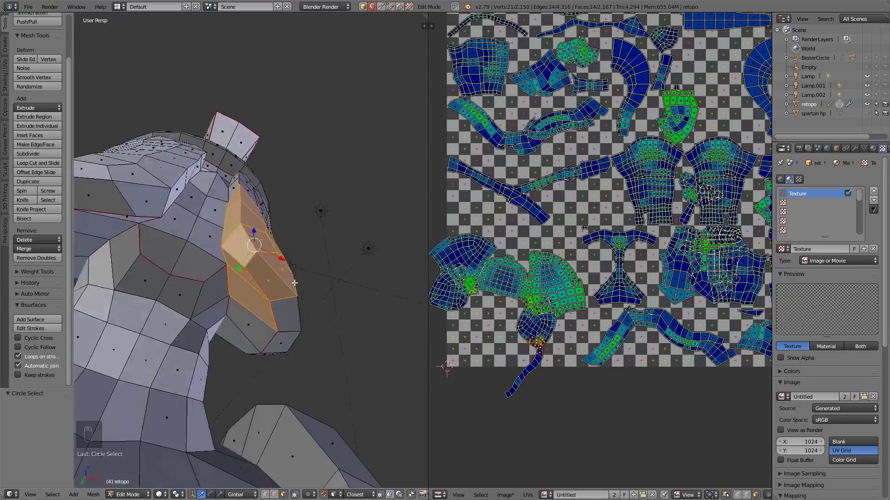
Step: Mark a seam along three connected edges running through these helmet faces
key(ctrl+Tab)
click(265, 257)
right_click(253, 280)
shift+right_click(243, 236)
shift+right_click(244, 198)
key(ctrl+e)
click(246, 198)
Step: Select only the helmet's seam-delimited parts, leaving out neck and chest, and unwrap them again
middle_drag(246, 199, 204, 209)
key(a)
key(l)
key(l)
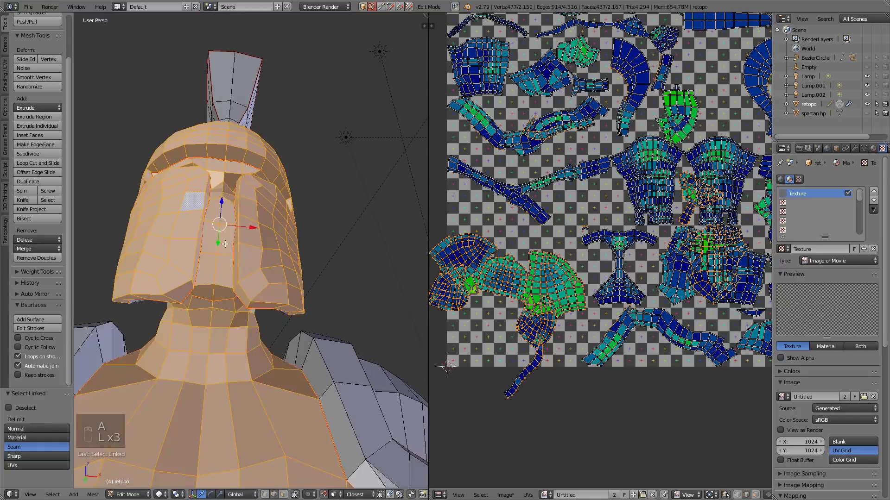
scroll(278, 259, down, 3)
key(a)
key(l)
key(l)
middle_drag(229, 276, 177, 241)
key(l)
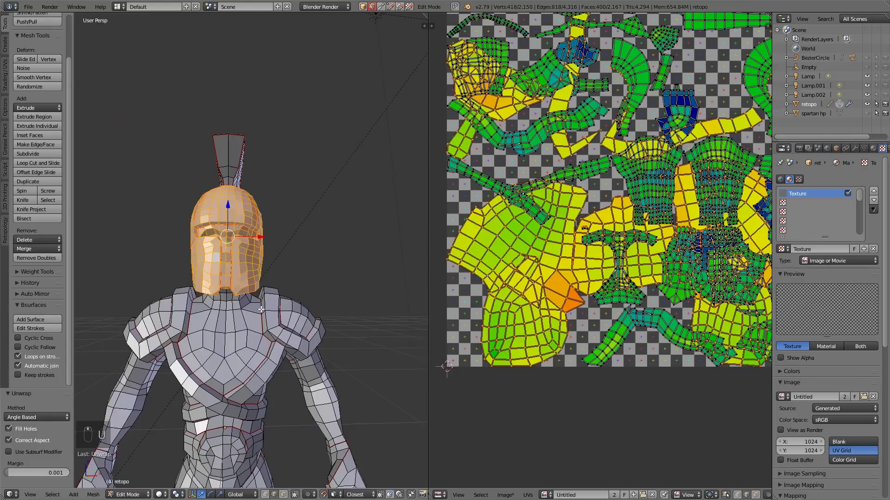
Step: Display the model in textured shading and reselect the helmet's seam-delimited parts
click(158, 495)
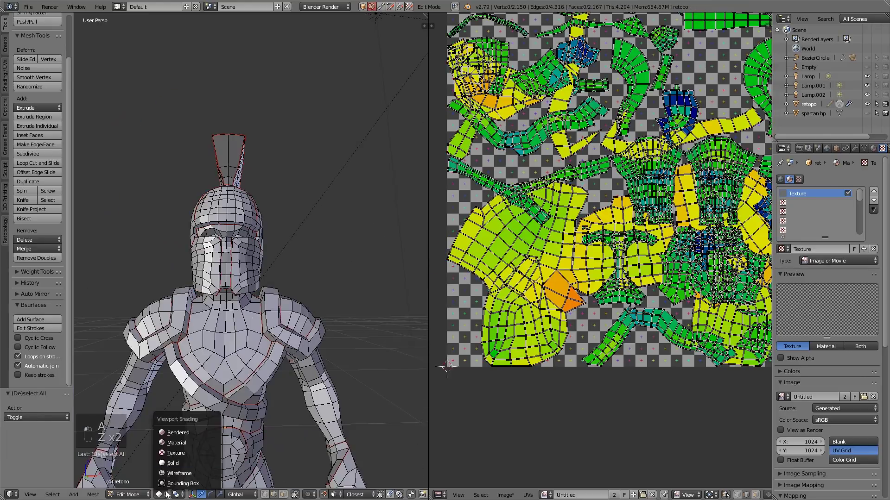
click(185, 456)
key(l)
key(l)
middle_drag(219, 336, 403, 249)
scroll(403, 249, up, 2)
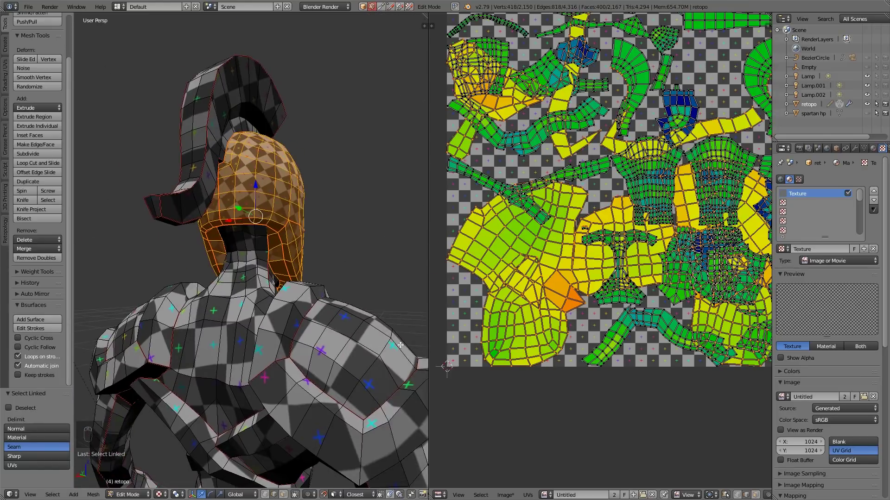
Step: Enable Shadeless display for the viewport and compare solid with textured shading, ending in textured shading
key(n)
click(371, 154)
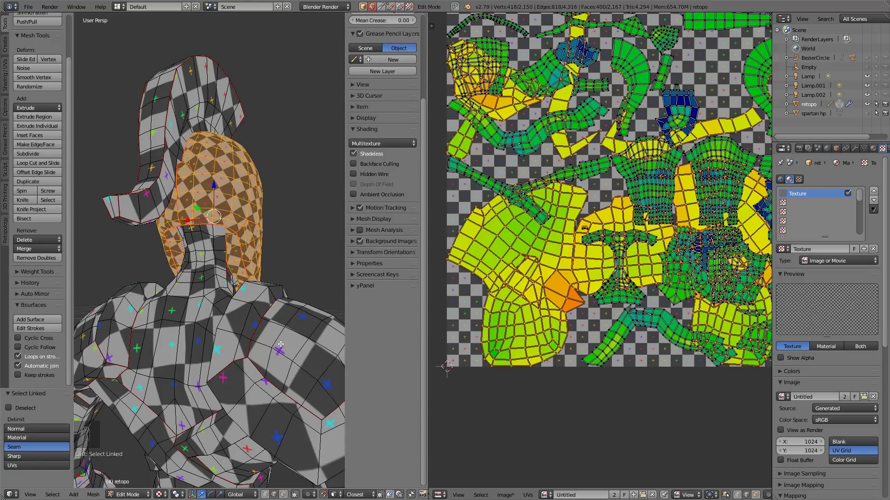
click(163, 496)
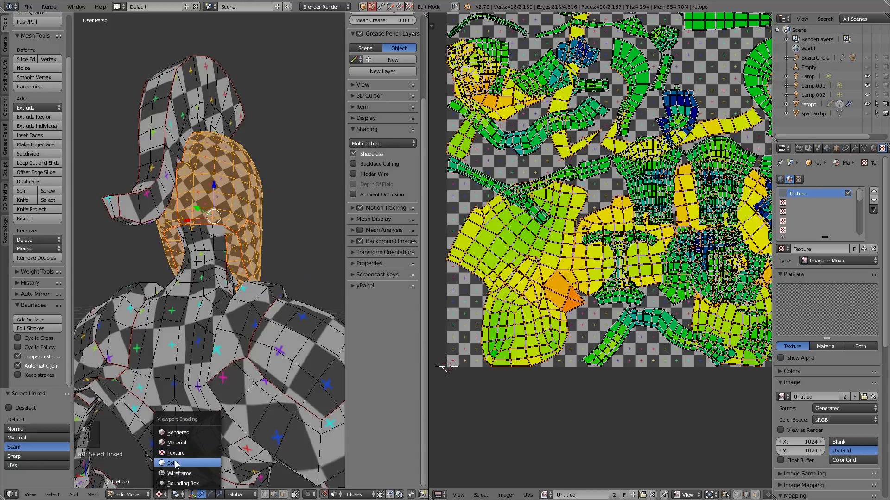
click(175, 463)
click(166, 496)
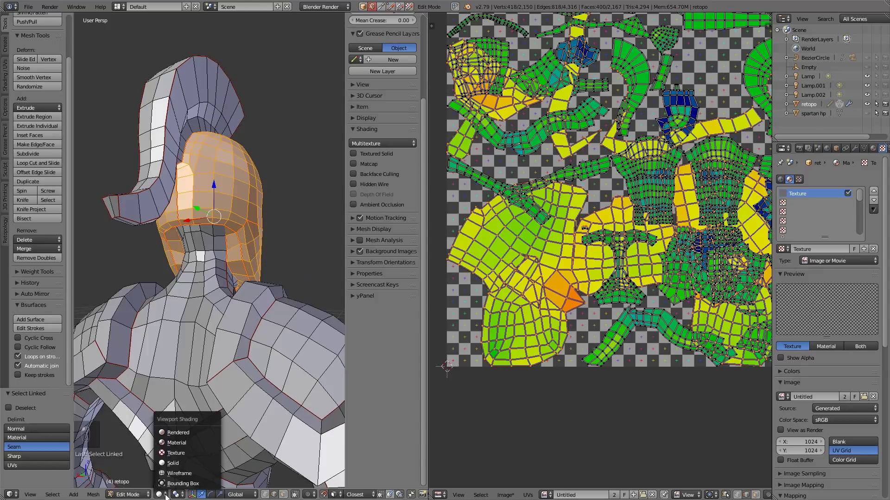
click(183, 453)
middle_drag(195, 277, 128, 269)
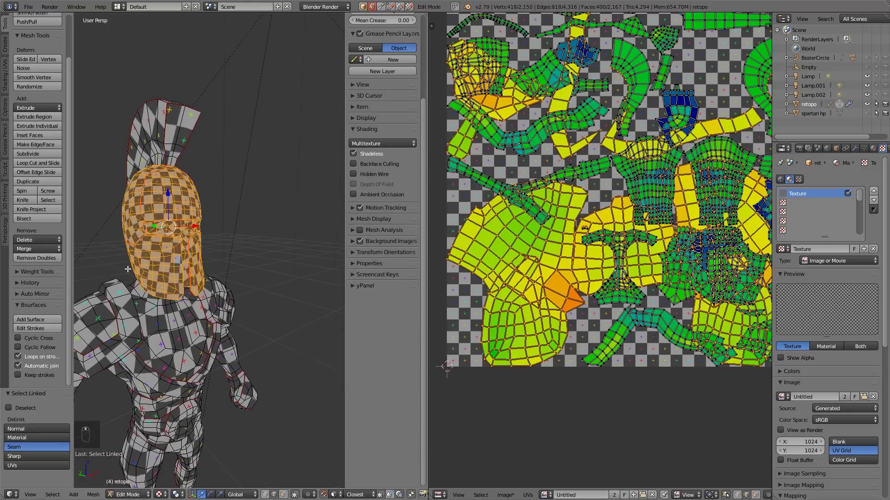
middle_drag(278, 261, 296, 316)
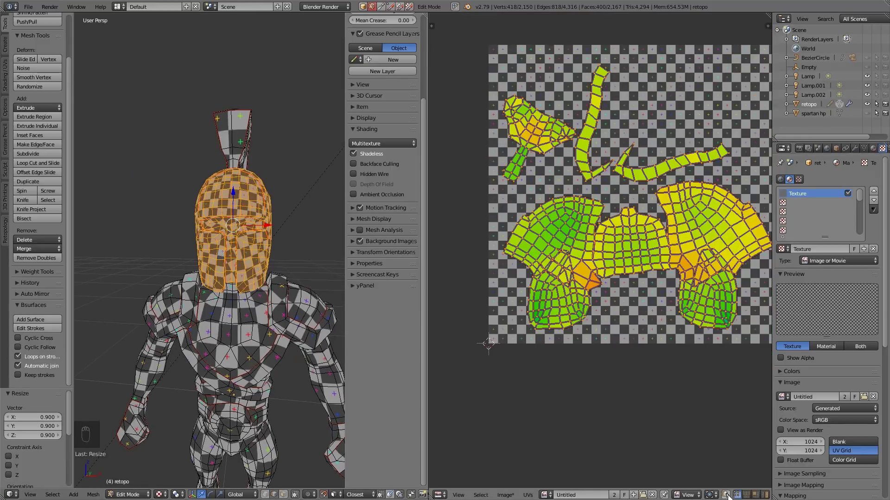
click(726, 496)
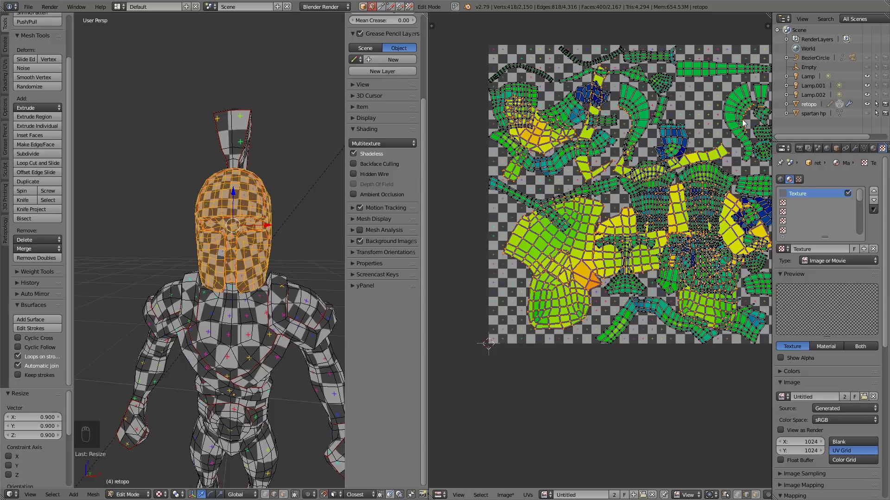
key(s)
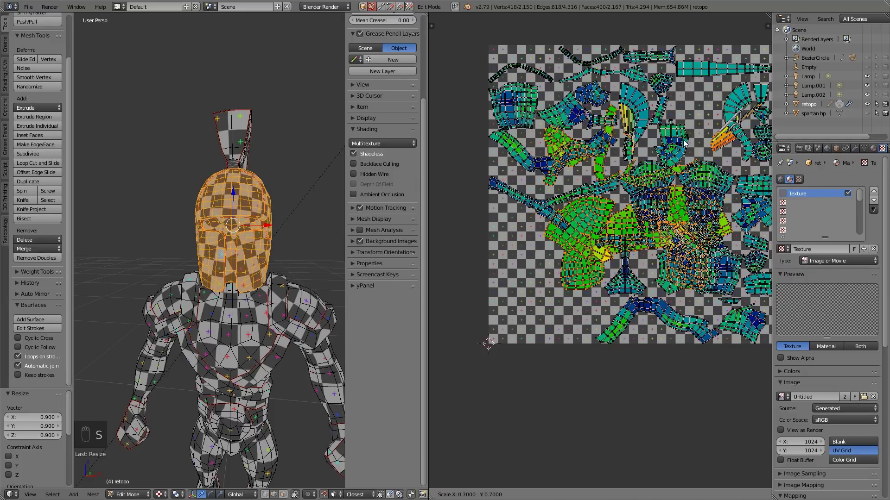
right_click(705, 131)
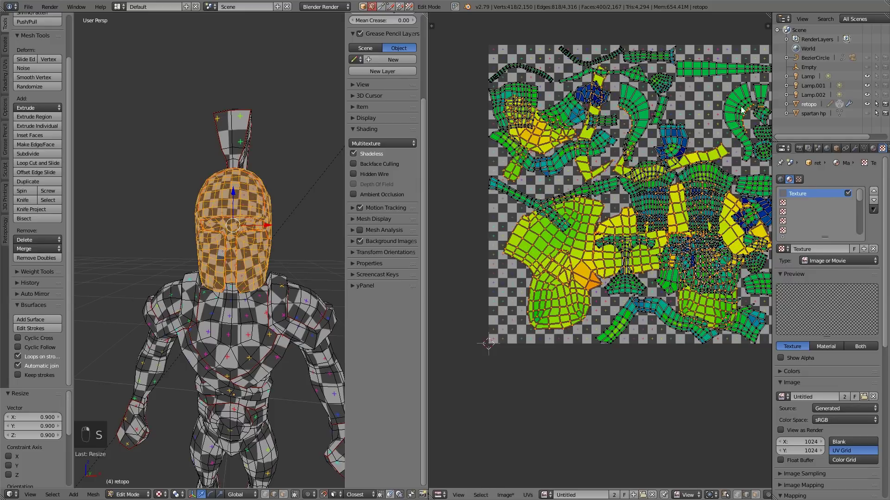
click(726, 496)
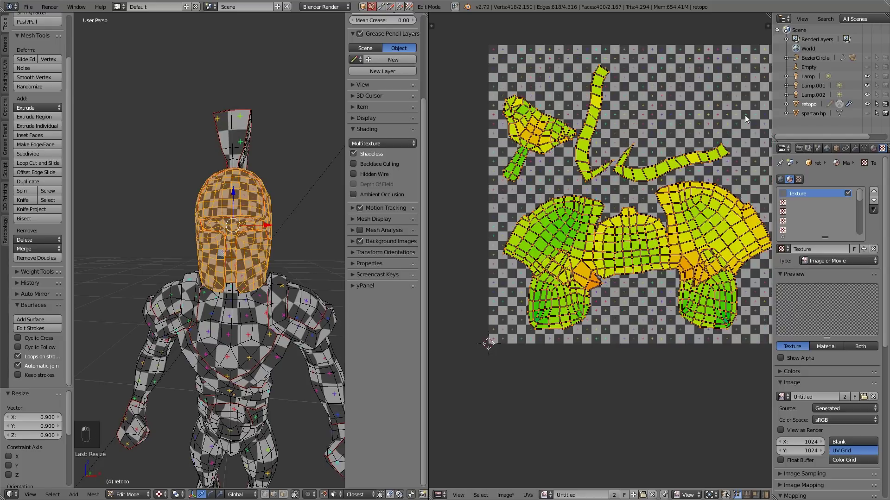
Step: Scale the helmet UVs by 0.6 and fine-tune their size against the body's checker density
key(s)
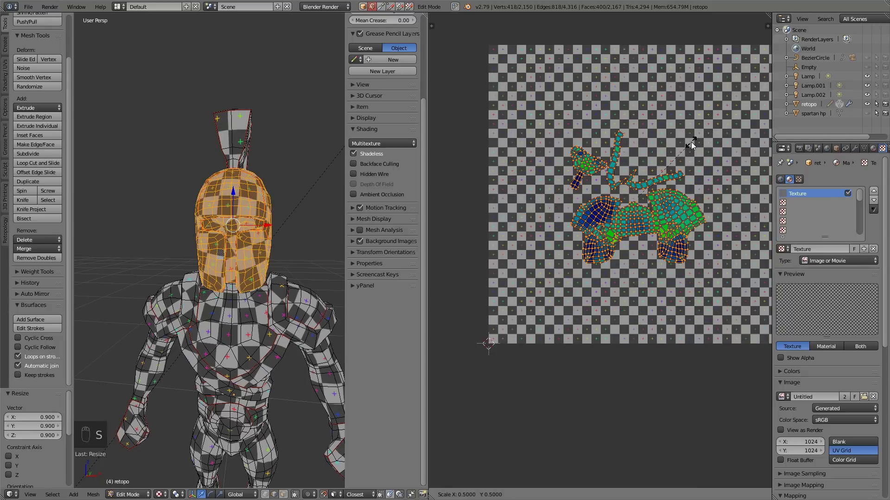
click(704, 135)
scroll(683, 496, down, 5)
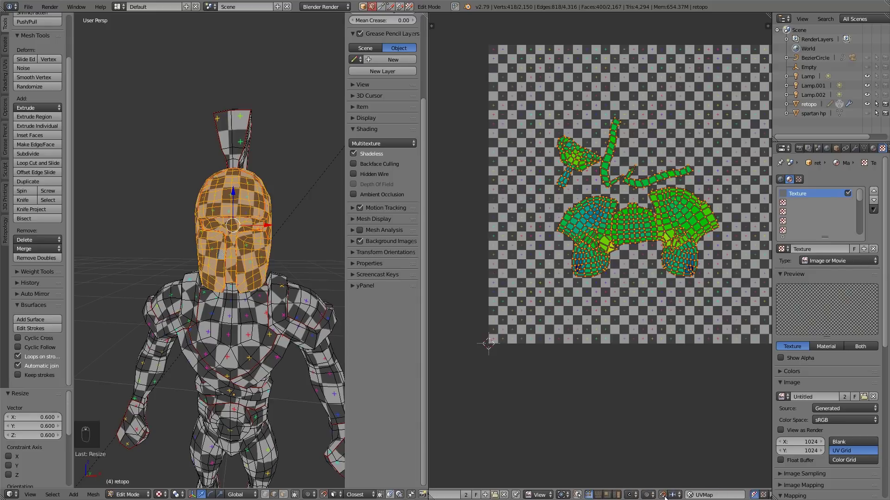
key(s)
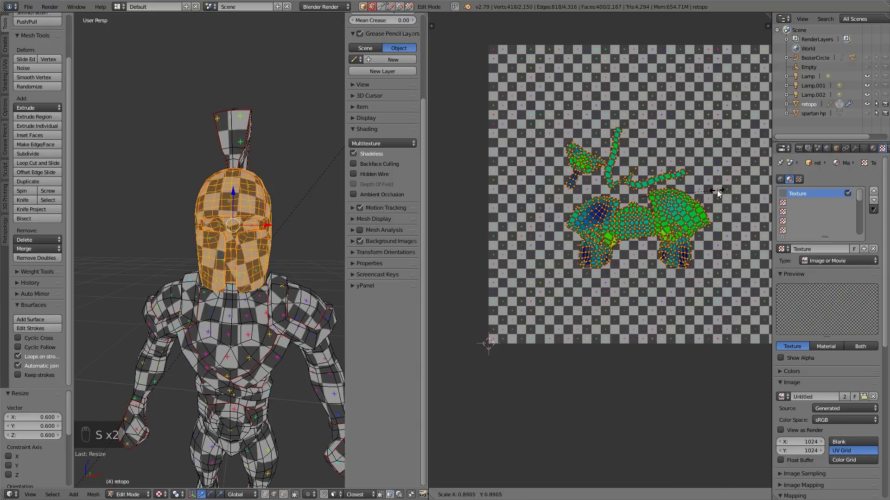
click(717, 190)
middle_drag(221, 276, 314, 274)
key(s)
click(648, 132)
Step: Select the whole mesh so every UV island is displayed, and maximize the UV editor
scroll(285, 324, down, 4)
shift+middle_drag(286, 323, 185, 236)
key(a)
key(a)
scroll(617, 445, down, 2)
scroll(529, 498, down, 4)
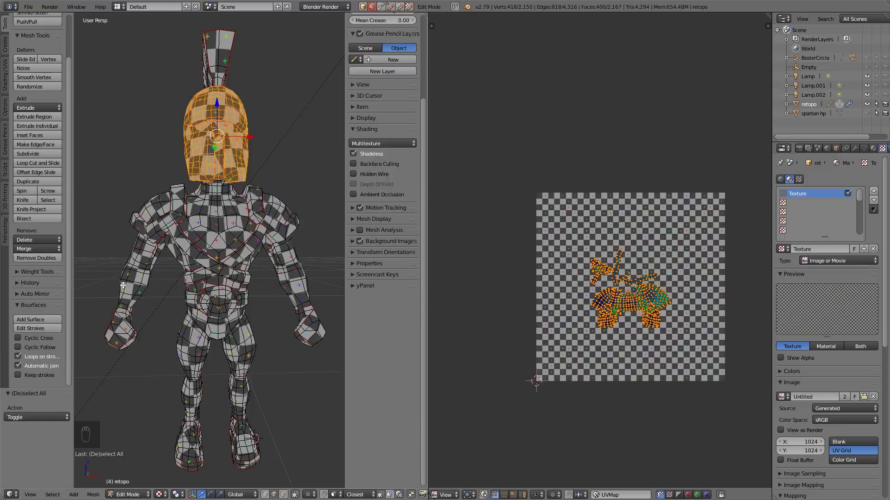
key(a)
key(a)
scroll(574, 301, up, 3)
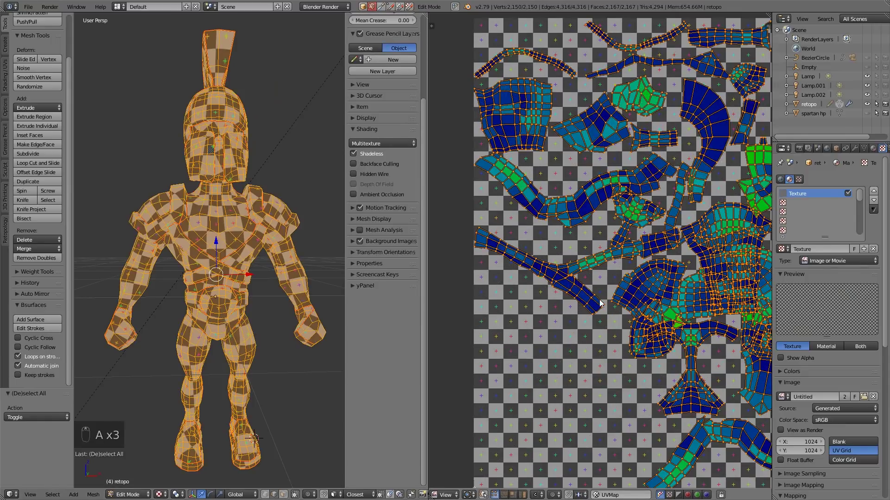
key(ctrl+Up)
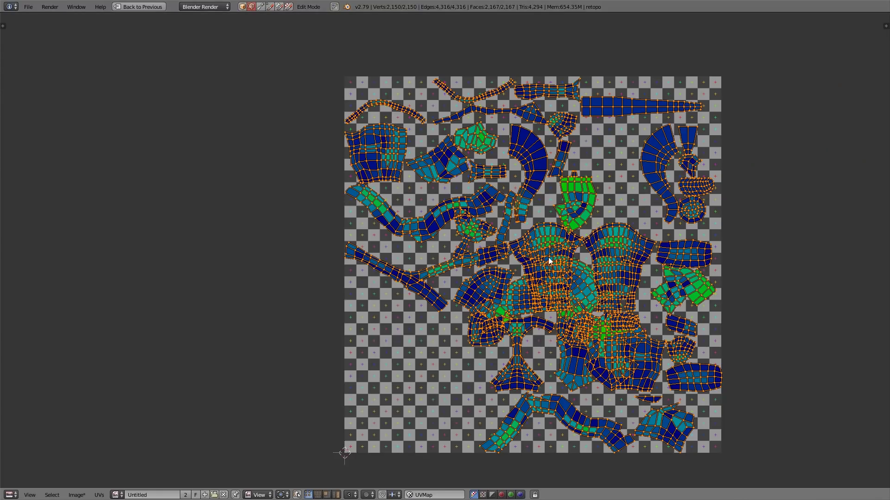
middle_drag(509, 249, 447, 247)
scroll(446, 247, up, 1)
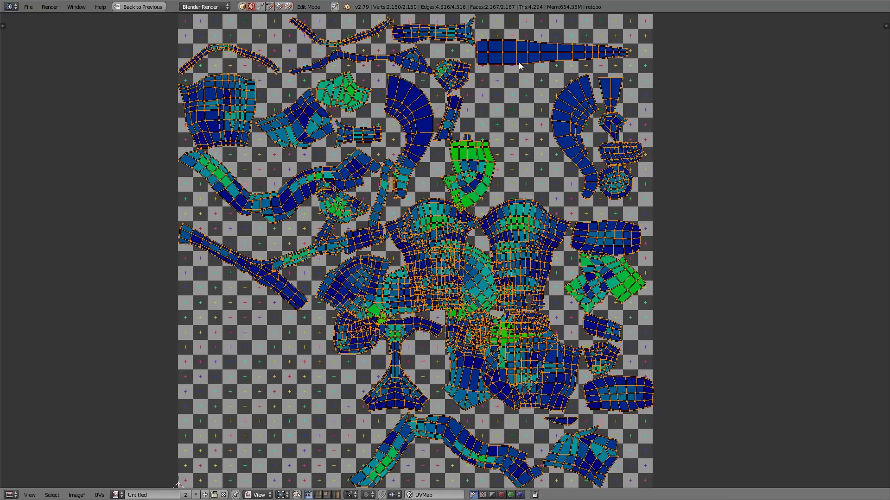
Step: Move the T-shaped island to the lower-left of the UV space, and the helmet island and tiny leftover island beside it
key(a)
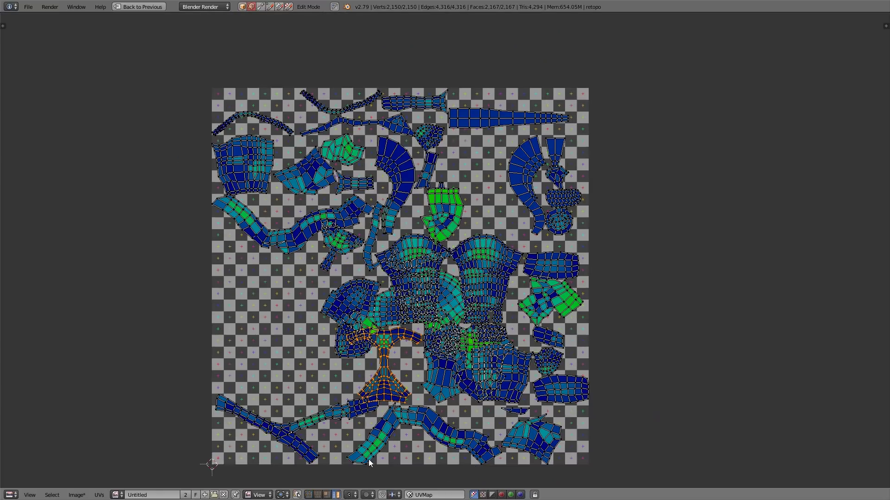
key(g)
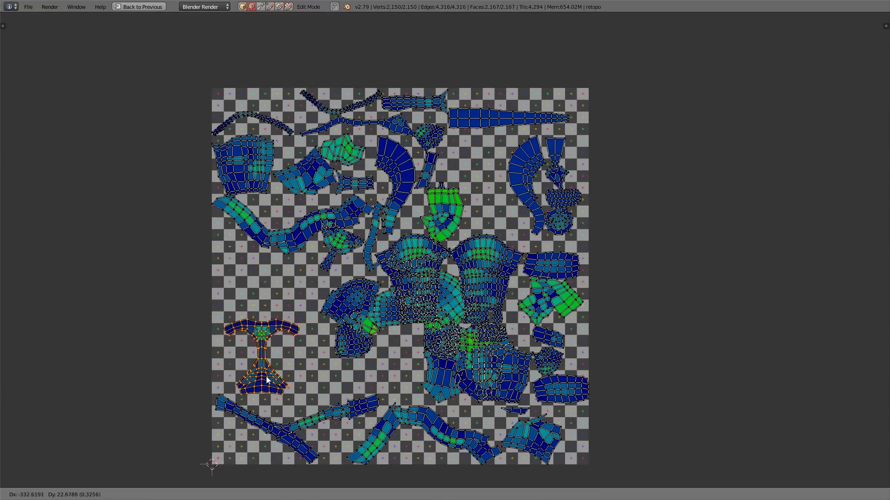
click(265, 384)
right_click(363, 320)
key(g)
click(331, 367)
right_drag(350, 327, 281, 354)
click(281, 354)
Step: Move the long curved strap, the small island above it, the squarish grid island and the pointed island into the freed left area
right_drag(302, 233, 310, 300)
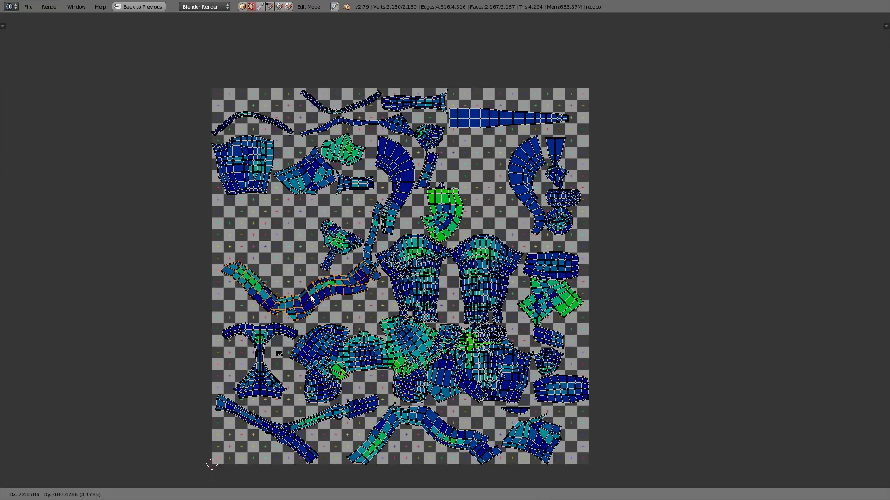
click(311, 300)
right_drag(336, 241, 297, 264)
click(297, 264)
right_drag(262, 174, 261, 211)
click(264, 226)
right_drag(306, 167, 251, 155)
click(250, 155)
Step: Shift the short strip, the curved crest side and a small island leftward, and the long tapered strip to the upper-right corner
right_drag(351, 192, 304, 197)
click(304, 196)
right_drag(400, 175, 355, 206)
click(355, 205)
right_drag(429, 137, 288, 164)
click(288, 164)
right_drag(505, 118, 516, 106)
click(515, 106)
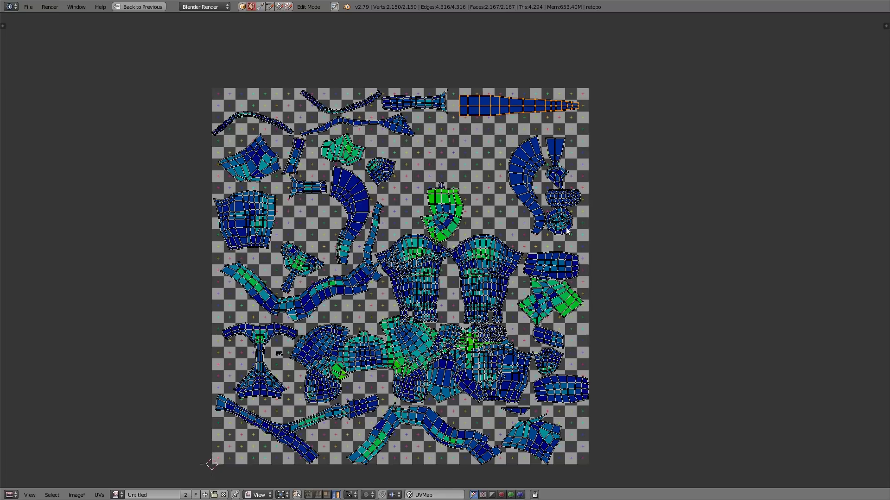
Step: Move the round island and the small oval island into the upper-left corner of the UV space
right_drag(566, 231, 290, 113)
click(291, 113)
right_drag(569, 201, 236, 96)
click(246, 102)
Step: Move the small wedge-shaped crest piece and the second curved crest side to the upper middle, beside the first crest side
right_click(556, 182)
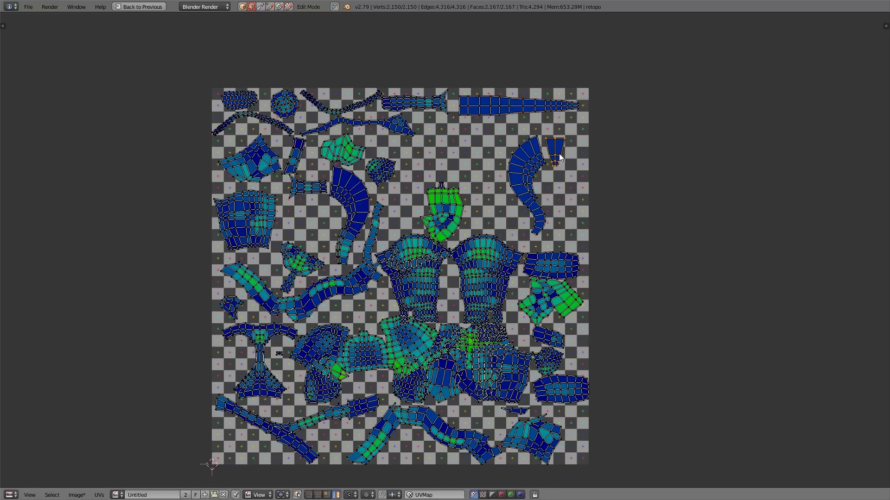
key(g)
click(380, 148)
click(531, 185)
key(l)
key(g)
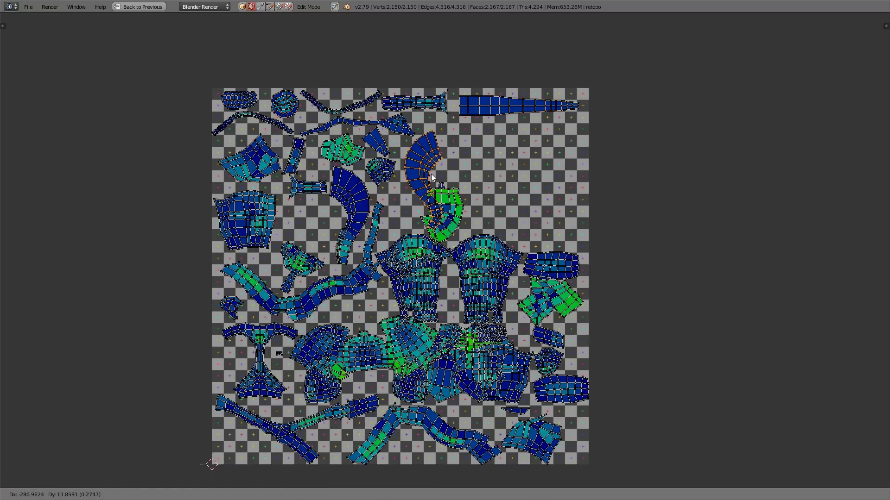
click(431, 177)
Step: Move both green islands beside the crest, stack the two large tapered islands along the right edge, and place one oval further left
right_drag(451, 207, 471, 156)
click(472, 156)
right_drag(492, 261, 550, 151)
click(550, 151)
right_drag(551, 266, 310, 221)
click(310, 222)
right_drag(551, 299, 486, 216)
right_drag(428, 269, 565, 255)
Step: Spread the overlapping grid island and the small oval and strip islands into the gaps across the middle of the UV space
mouse_move(448, 341)
right_down()
mouse_move(456, 312)
mouse_move(457, 333)
right_up()
right_drag(488, 333, 403, 225)
right_drag(516, 394, 504, 303)
right_drag(557, 344, 411, 209)
right_drag(553, 362, 503, 177)
right_drag(560, 394, 417, 291)
Step: Separate the remaining chest-shaped islands on the lower right, and move the thin sliver to the lower-left edge
right_drag(475, 346, 548, 338)
right_drag(539, 430, 563, 428)
right_drag(515, 407, 276, 452)
right_drag(459, 361, 496, 377)
Step: Examine the rearranged UV layout up close for overlaps and stretching, starting from the helmet island
right_click(420, 376)
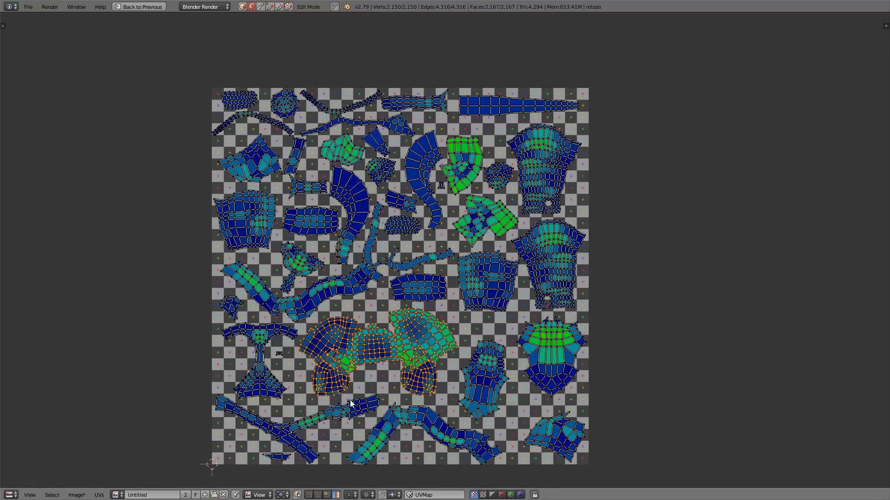
key(KP_Decimal)
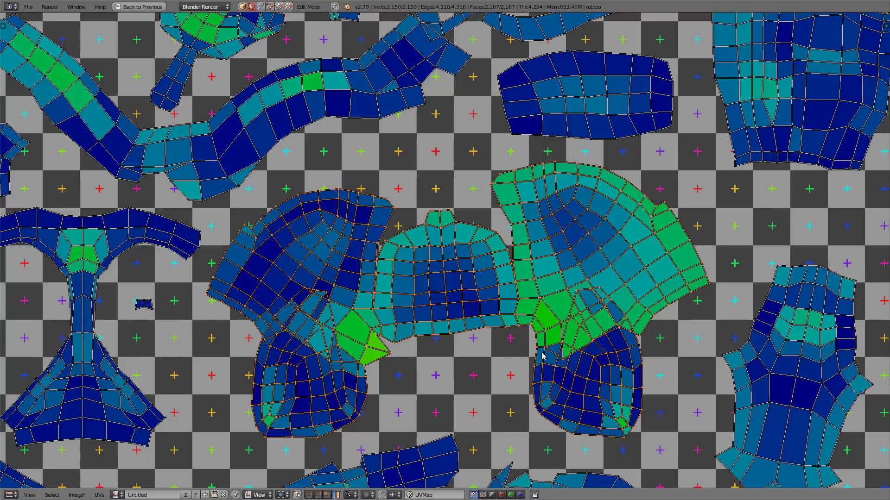
scroll(665, 281, down, 4)
scroll(598, 389, up, 4)
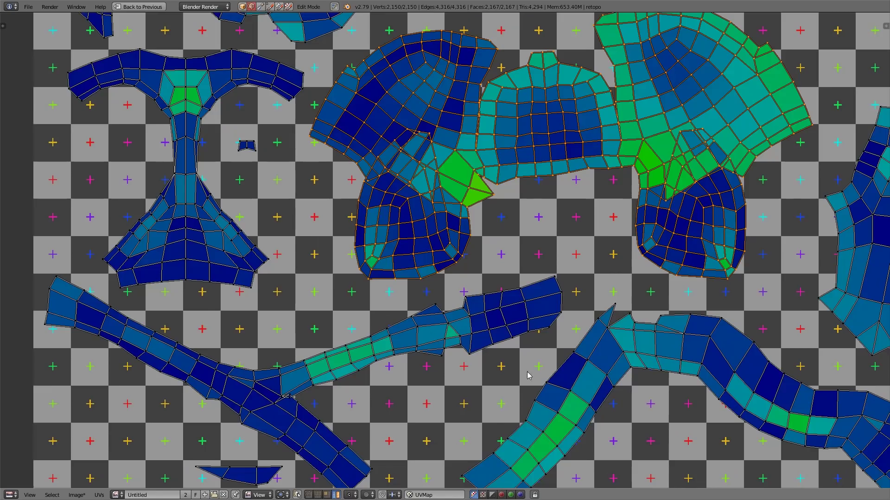
middle_drag(526, 371, 365, 310)
middle_drag(691, 364, 487, 330)
middle_drag(621, 327, 522, 346)
middle_drag(590, 237, 604, 339)
middle_drag(556, 204, 562, 373)
middle_drag(577, 187, 544, 271)
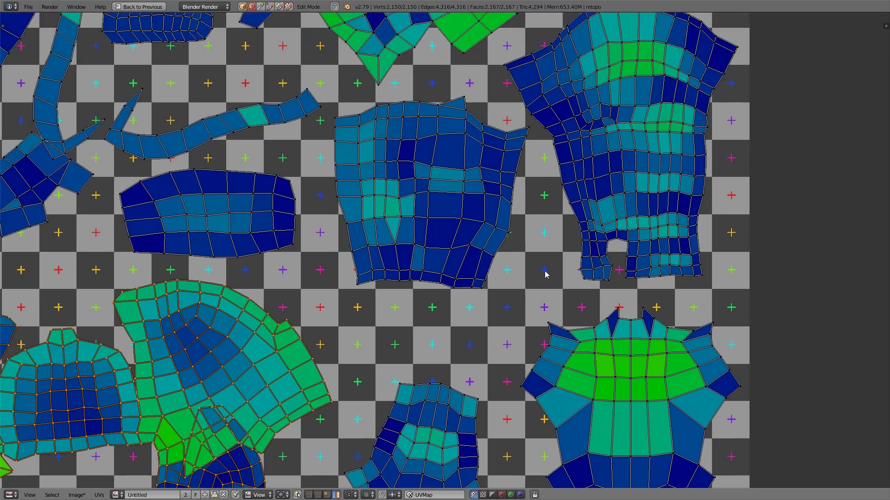
scroll(554, 264, up, 5)
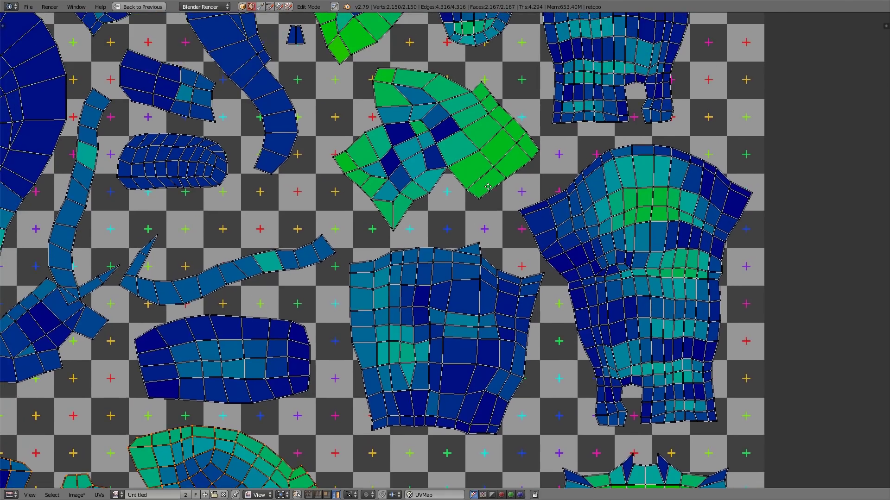
Step: Select the overlapping faces where the helmet's side lobe meets its cheek in the UV layout, and locate them on the mesh
click(414, 263)
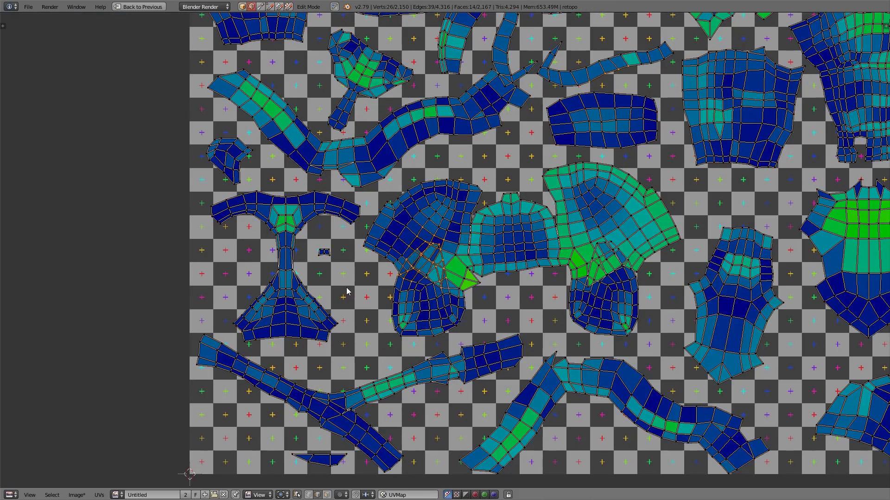
key(shift+space)
key(n)
middle_drag(283, 222, 356, 217)
scroll(355, 217, up, 6)
shift+middle_drag(368, 146, 222, 245)
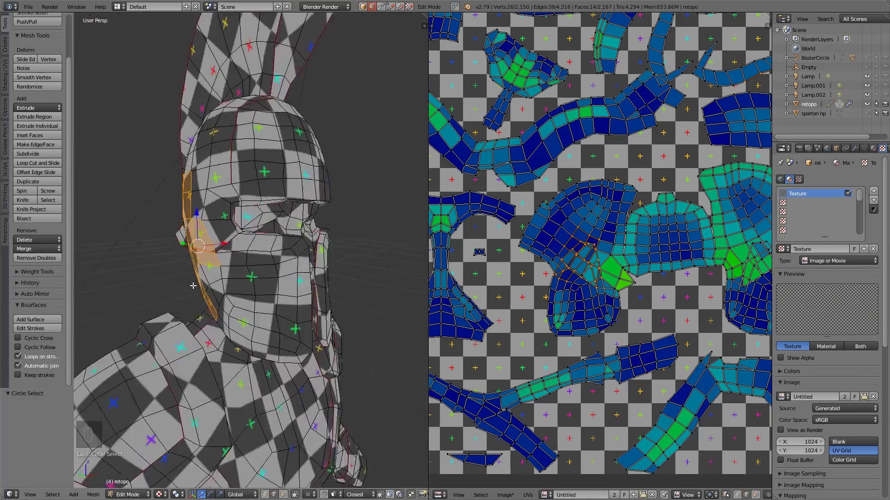
Step: Mark seams on the two short edges at the outer corners of the helmet's eye openings
scroll(231, 222, up, 4)
right_click(232, 217)
middle_drag(259, 218, 204, 204)
shift+right_click(369, 193)
key(ctrl+e)
click(369, 192)
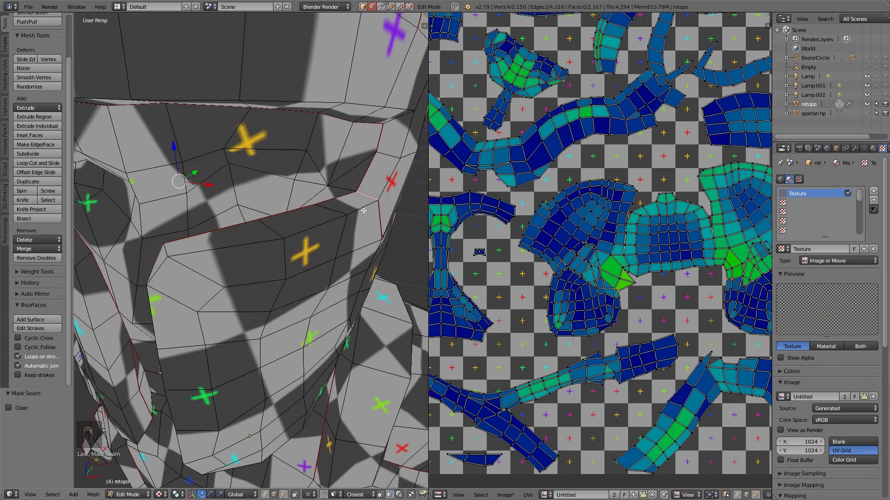
Step: Select all linked parts of the helmet and unwrap them again with the new seams
key(l)
key(l)
scroll(364, 211, down, 3)
key(l)
middle_drag(143, 203, 209, 214)
key(u)
click(209, 214)
Step: Scale the new helmet islands to 0.414, and shrink the oversized tailed island separately to a matching texture density
scroll(669, 213, down, 5)
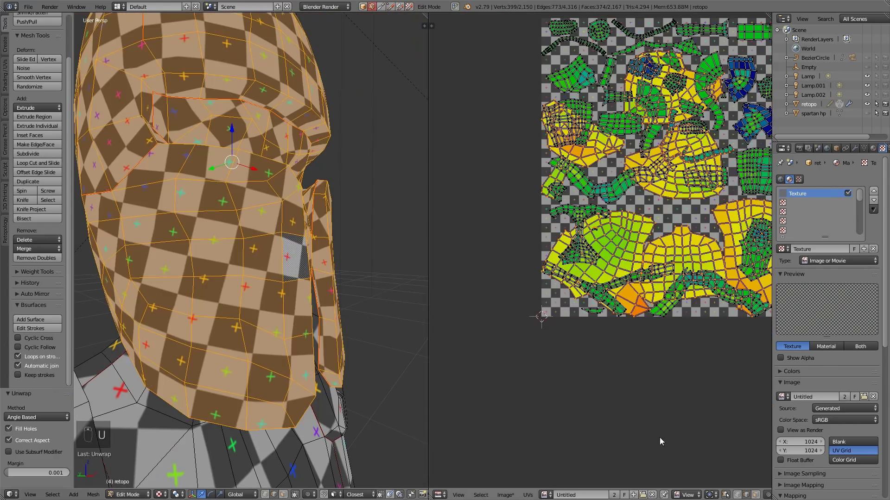
key(s)
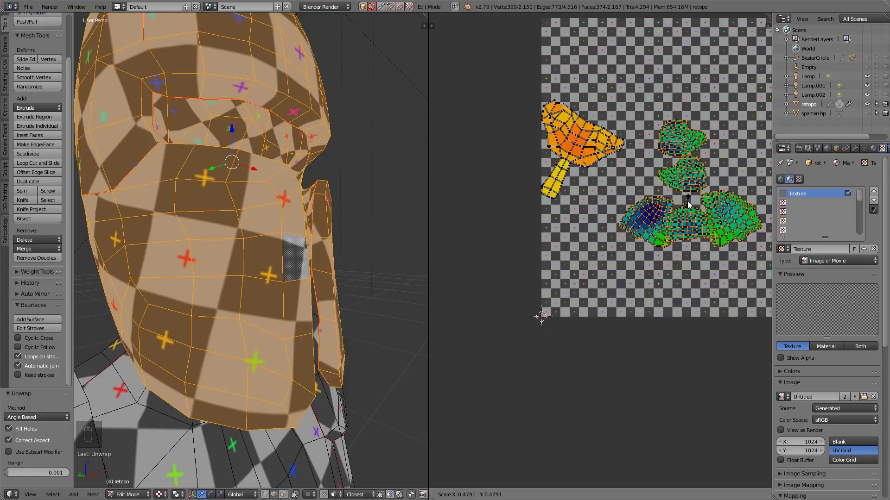
click(687, 201)
scroll(185, 324, down, 8)
middle_drag(185, 324, 135, 338)
right_click(578, 145)
key(s)
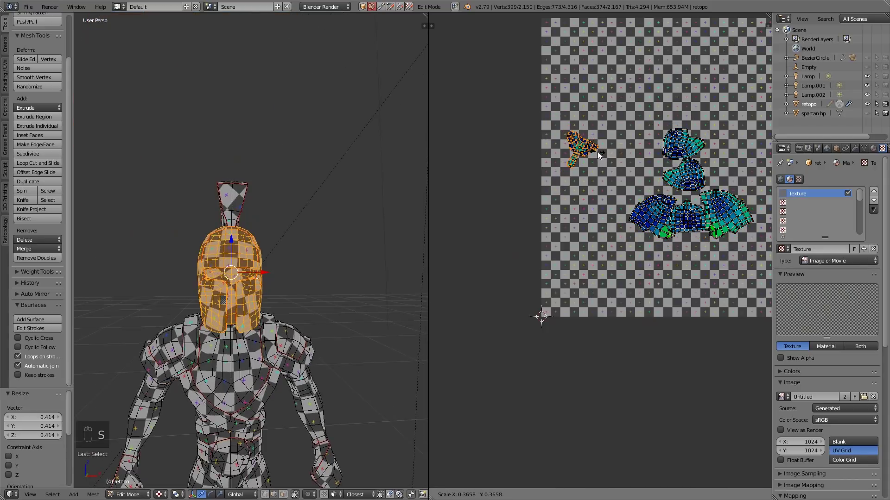
click(599, 151)
Step: Show all islands, move the small tailed island into the free space beside it, and shift the wide three-part helmet island down-left
key(a)
key(a)
key(g)
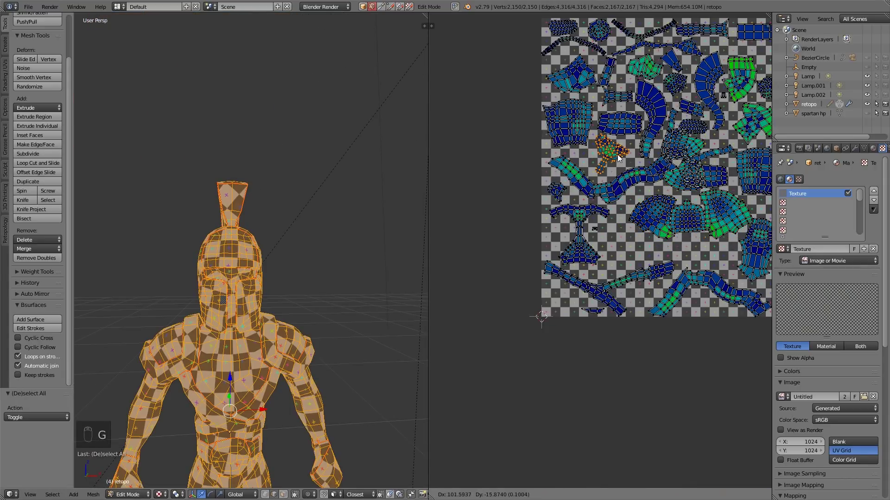
click(620, 157)
right_click(684, 225)
key(g)
click(652, 243)
Step: Place the two separated helmet islands in the gaps above and beside the wide helmet island, and nudge the neighbouring strap island clear
middle_drag(710, 197, 574, 233)
scroll(575, 233, up, 3)
right_click(516, 133)
key(g)
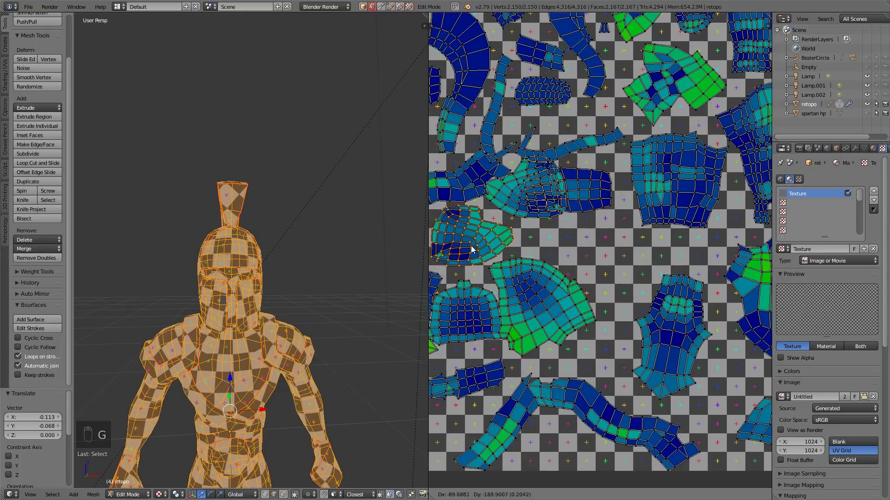
click(463, 243)
right_click(511, 193)
key(g)
click(595, 264)
right_click(493, 141)
key(g)
click(496, 150)
Step: Switch to vertex selection and pull apart the tight vertices at the fork of the crossed strap island
scroll(561, 262, down, 3)
scroll(509, 331, up, 6)
middle_drag(509, 331, 692, 219)
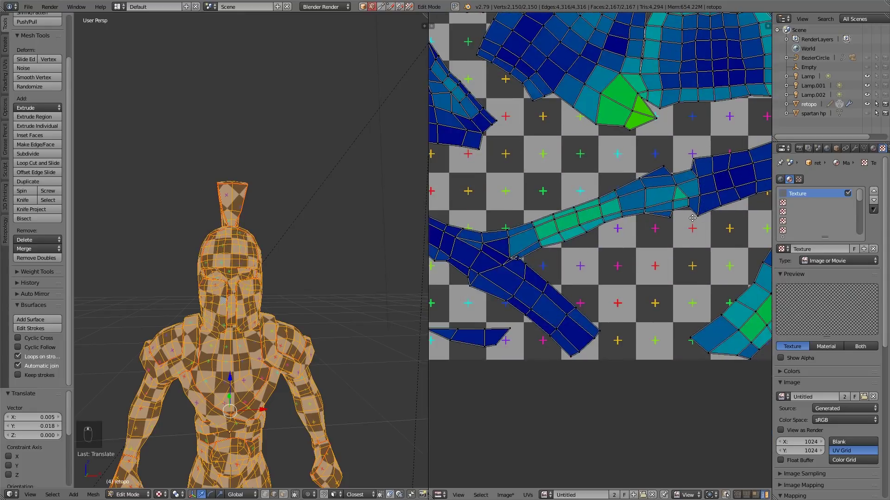
click(736, 494)
scroll(524, 261, up, 4)
right_click(523, 260)
key(g)
click(508, 266)
key(g)
key(g)
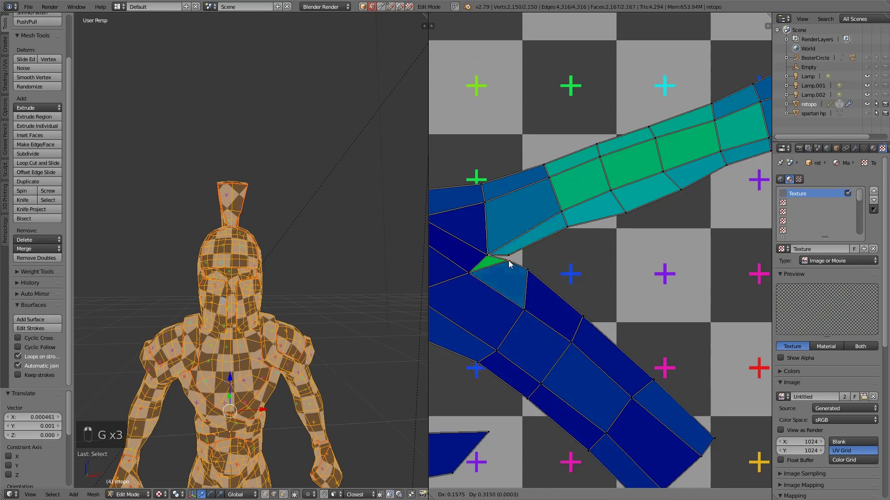
click(510, 262)
Step: Move the corner vertex of the helmet's green side lobe away from the edge of the middle section
scroll(667, 259, down, 6)
scroll(664, 258, down, 1)
middle_drag(665, 259, 579, 482)
middle_drag(759, 243, 593, 176)
middle_drag(433, 309, 553, 278)
scroll(548, 270, up, 10)
right_click(528, 206)
key(g)
key(g)
key(g)
click(514, 286)
scroll(602, 232, down, 8)
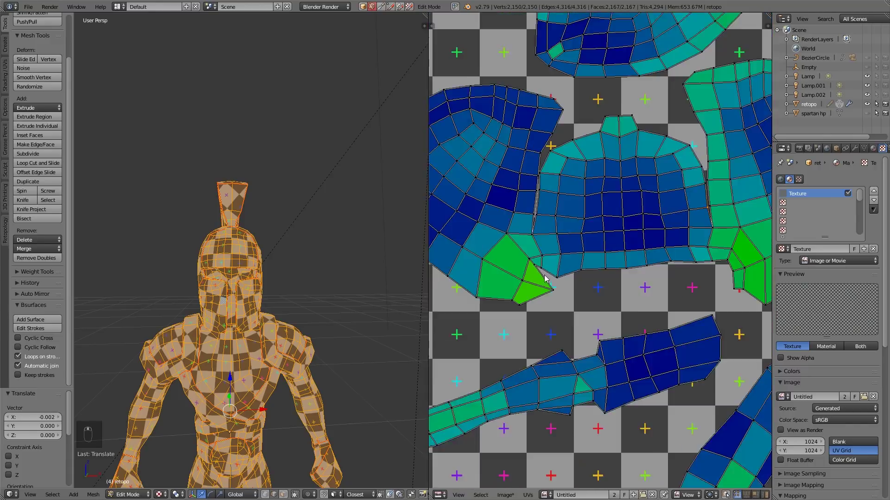
Step: Sync the UV selection with the mesh, frame the whole character, and check it in wireframe and solid shading
middle_drag(544, 274, 762, 142)
click(725, 495)
key(KP_Decimal)
mouse_move(268, 337)
middle_down()
mouse_move(296, 341)
mouse_move(279, 346)
middle_up()
scroll(293, 339, down, 5)
key(z)
key(z)
scroll(280, 346, down, 3)
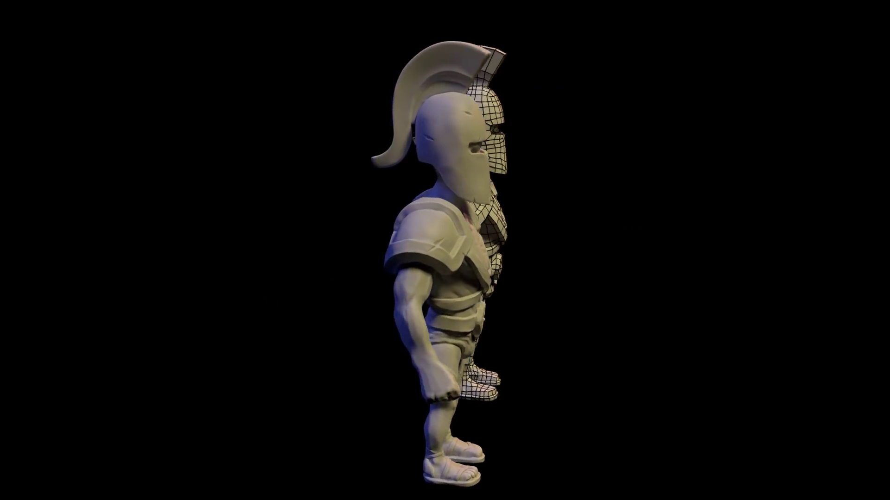